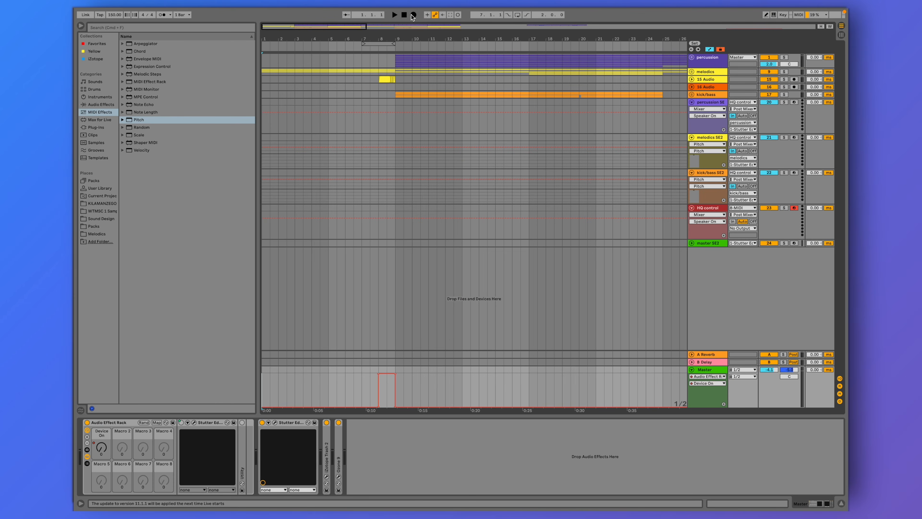
left_click(413, 15)
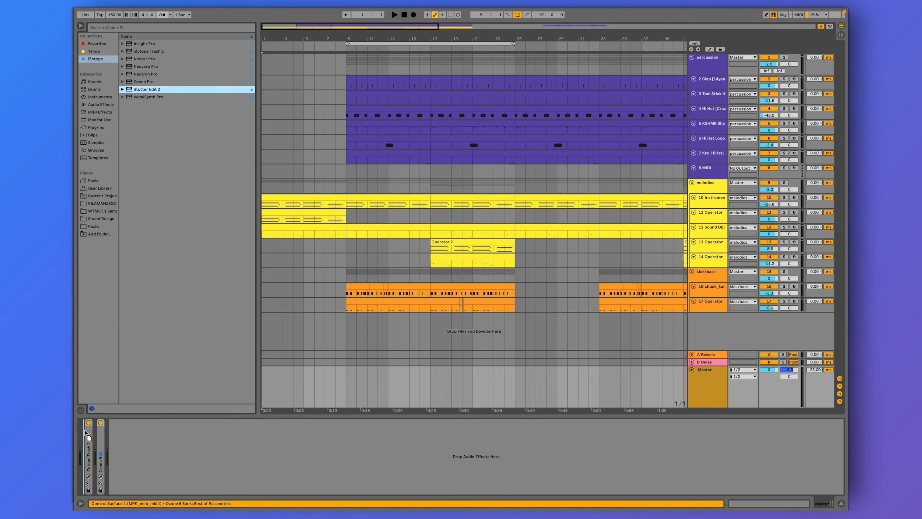
- Insert Stutter Edit 2 ahead of iZotope Trash 2 on the Master track and set its play mode to Auto
left_click_drag(84, 430, 86, 432)
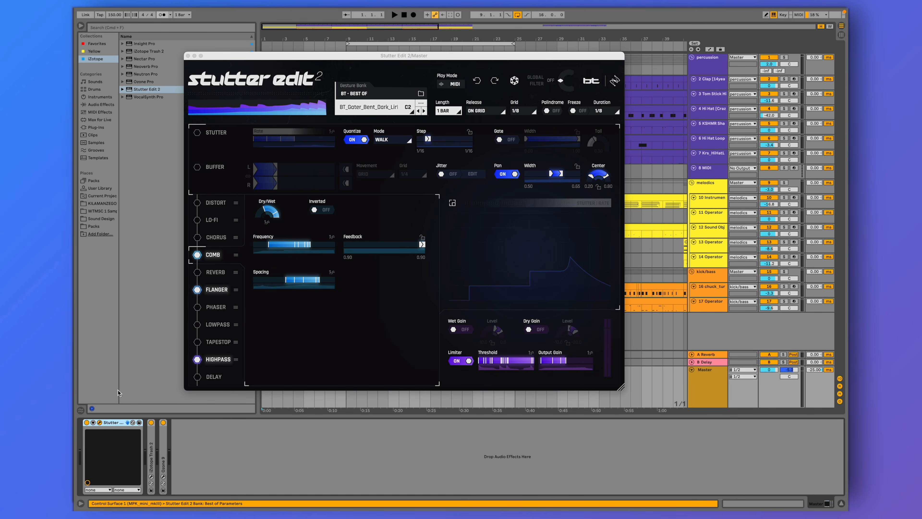
left_click(446, 86)
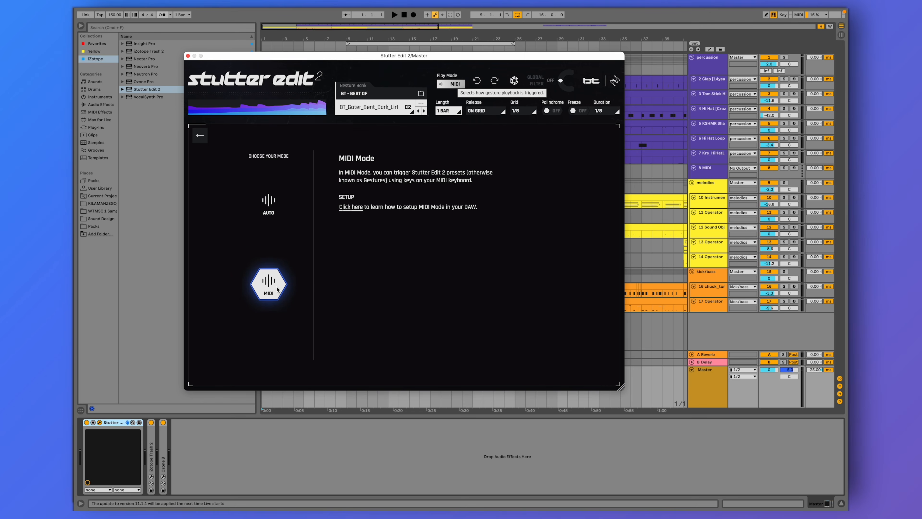
left_click(273, 207)
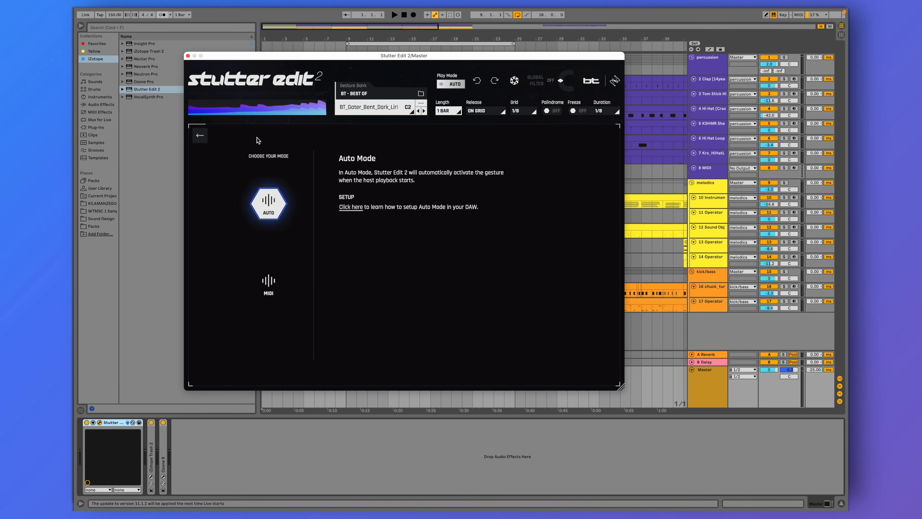
left_click_drag(265, 58, 265, 157)
left_click(199, 235)
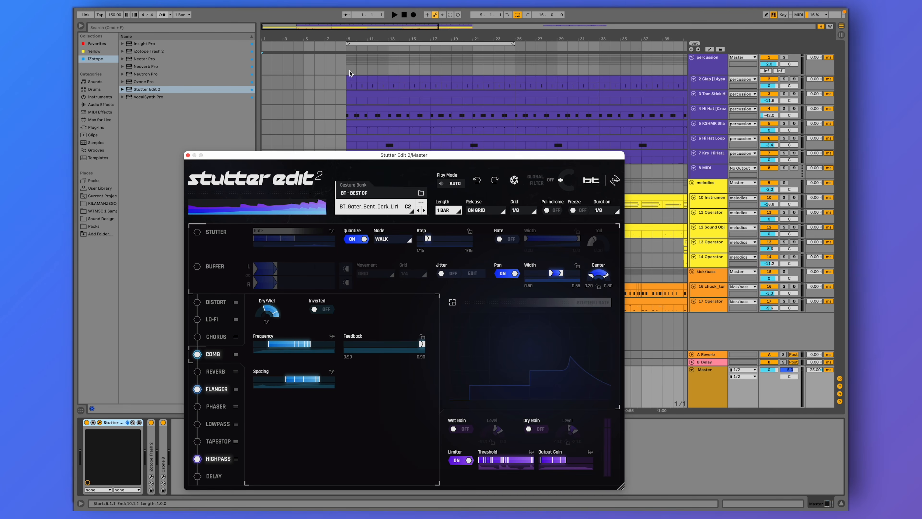
- Play the arrangement from bar 9 and audition the preset gestures back to BT_Gater_Choo_Choo
left_click(346, 61)
key("space")
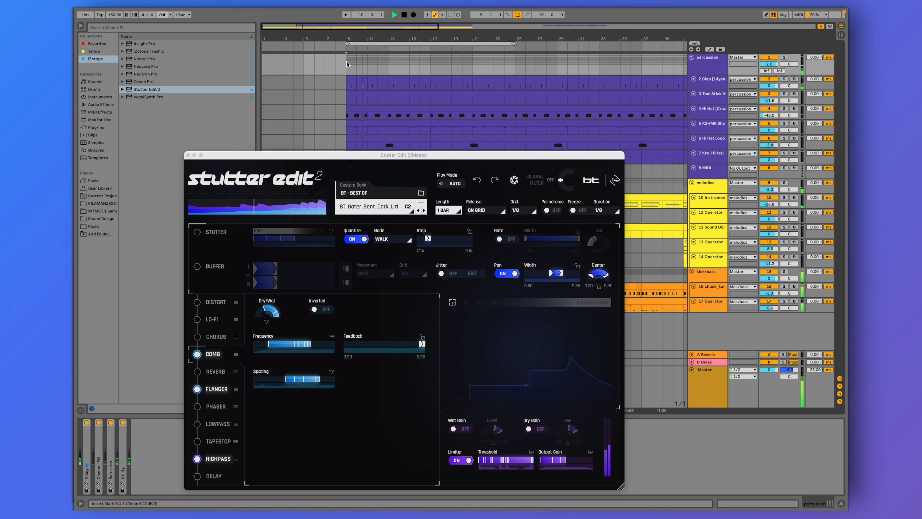
left_click(418, 210)
left_click(419, 210)
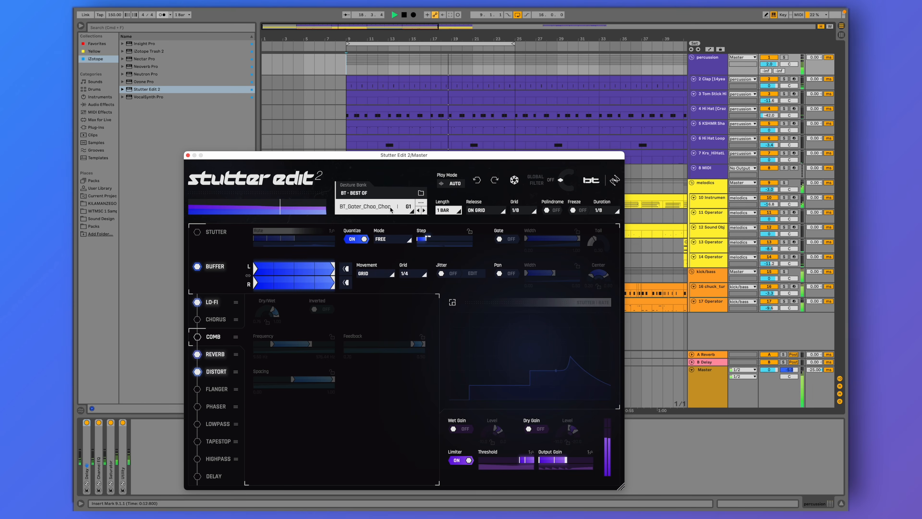
- Load the empty B0 gesture from the BT - BEST OF bank and switch on its Stutter module
left_click(384, 207)
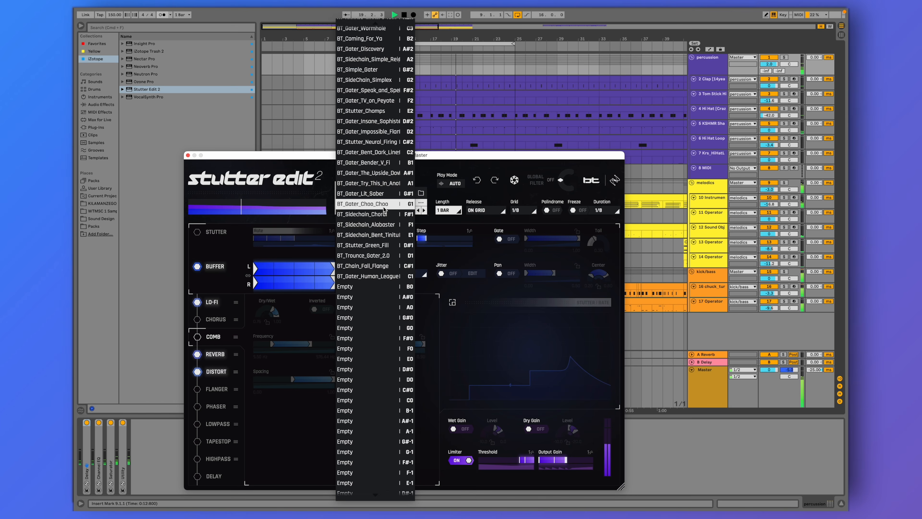
left_click(349, 287)
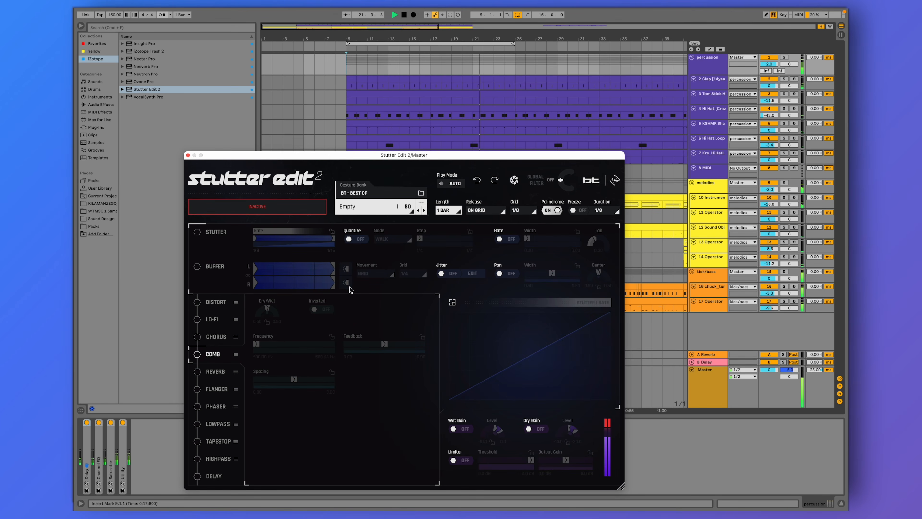
left_click_drag(396, 156, 439, 90)
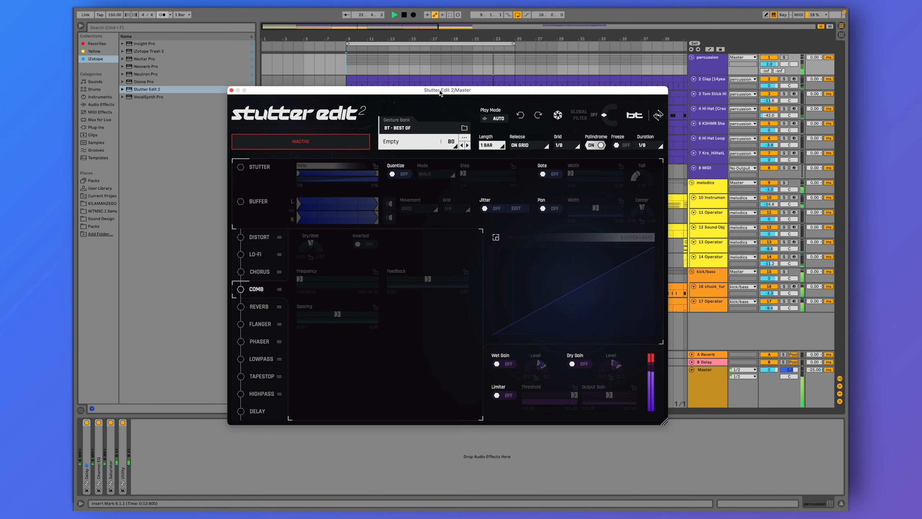
left_click(241, 168)
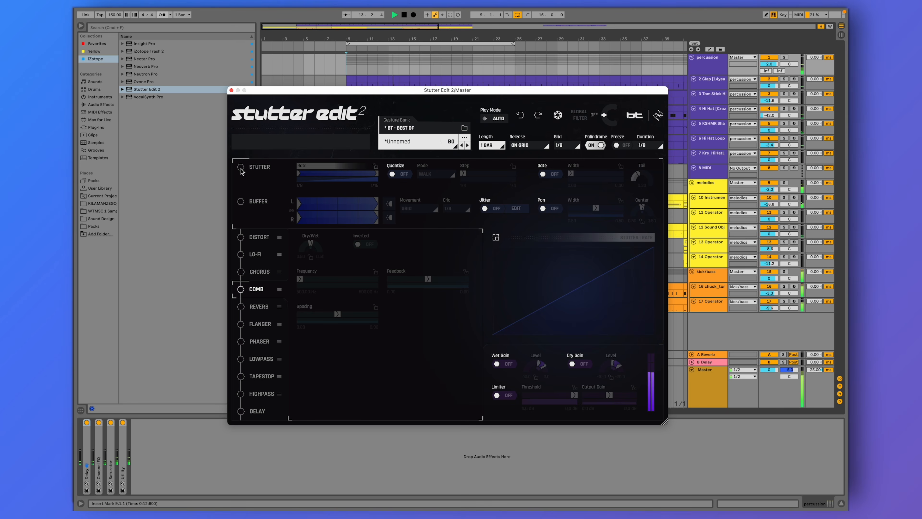
left_click(241, 169)
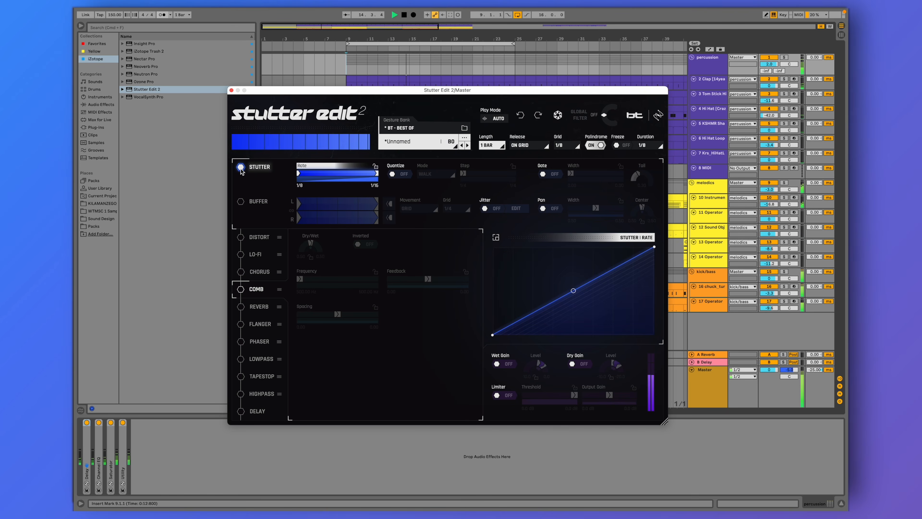
- Restart playback, try the stutter with Quantize on against the metronome, and switch both back off
left_click(404, 14)
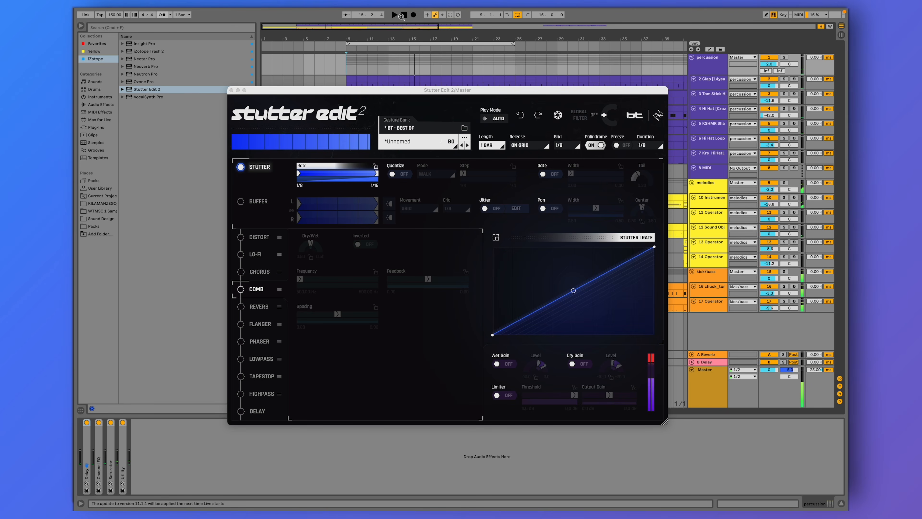
left_click(395, 15)
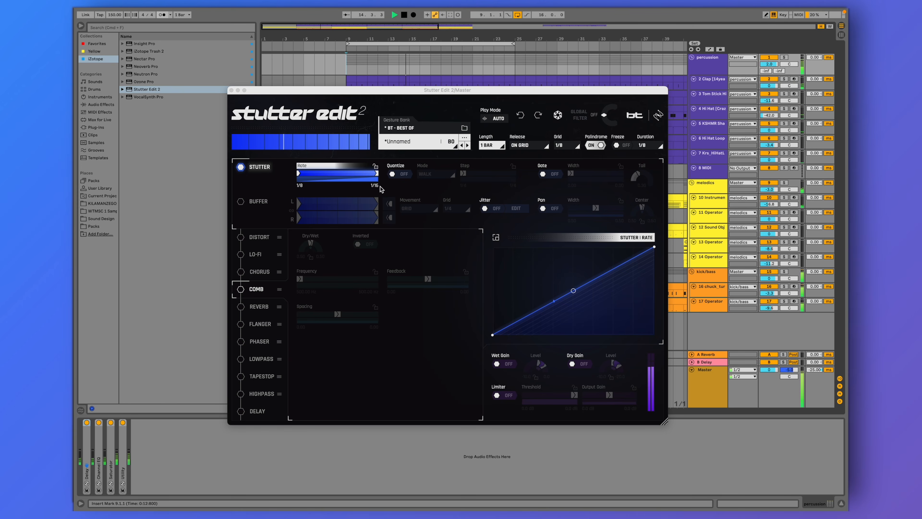
left_click(397, 175)
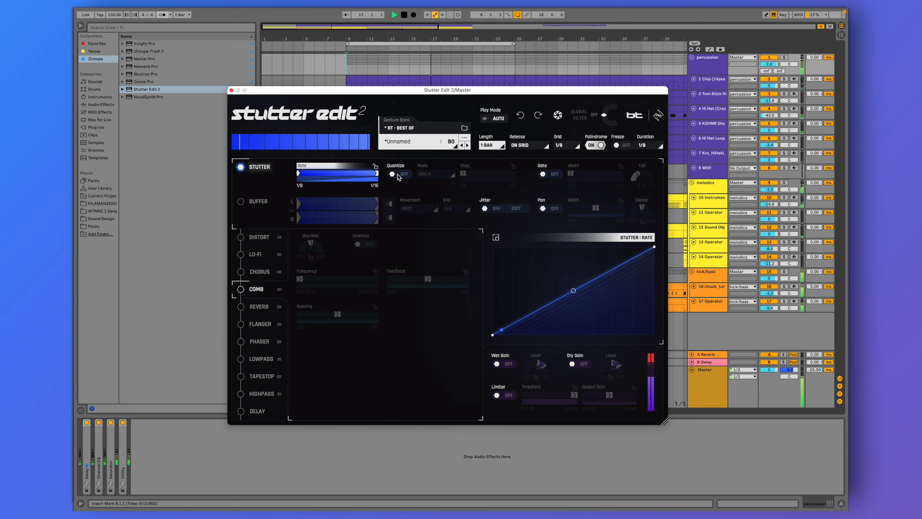
left_click(397, 174)
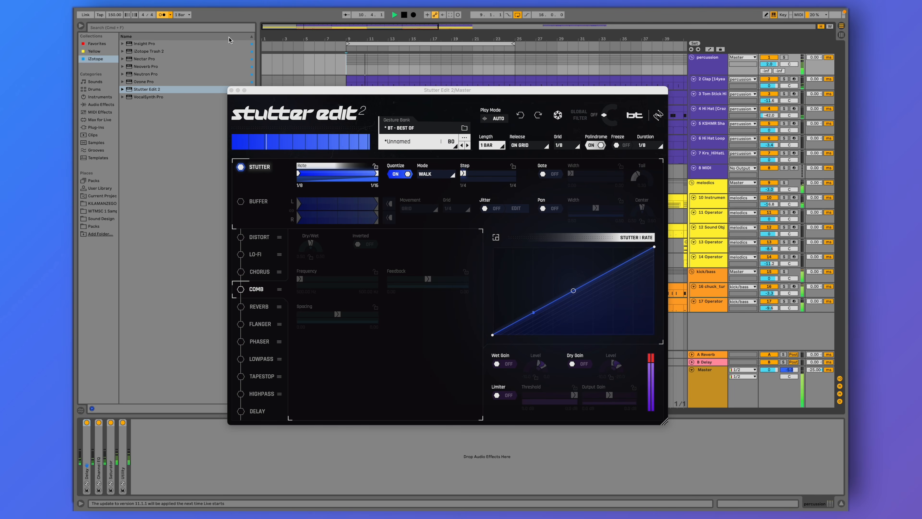
left_click(404, 175)
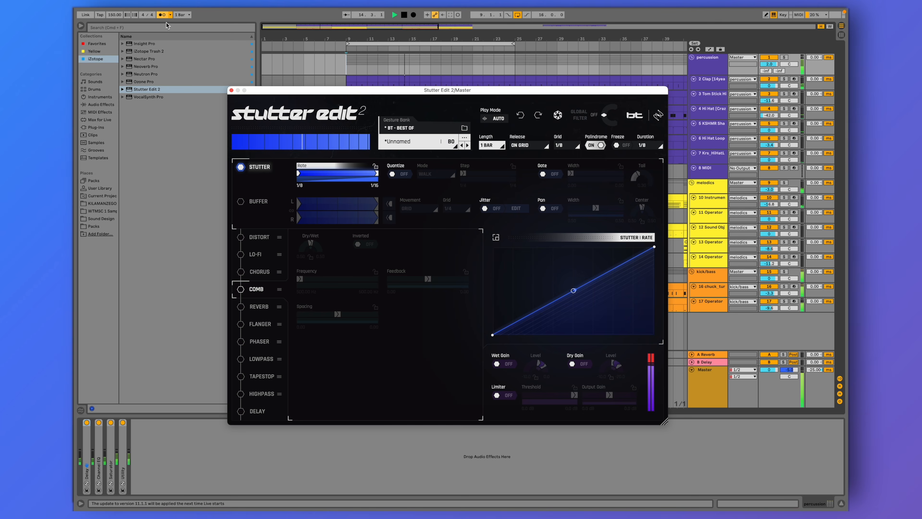
left_click(162, 15)
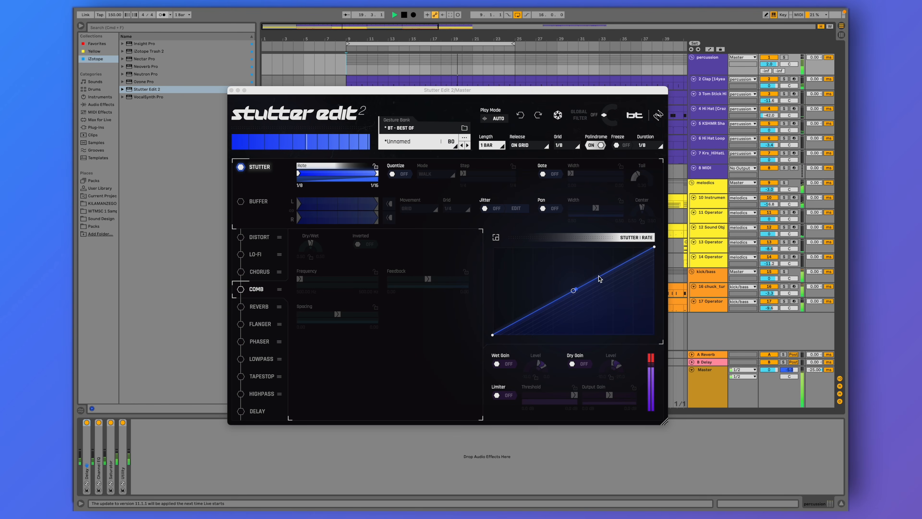
- Toggle the gesture's Palindrome option off and back on
left_click(599, 146)
left_click(599, 145)
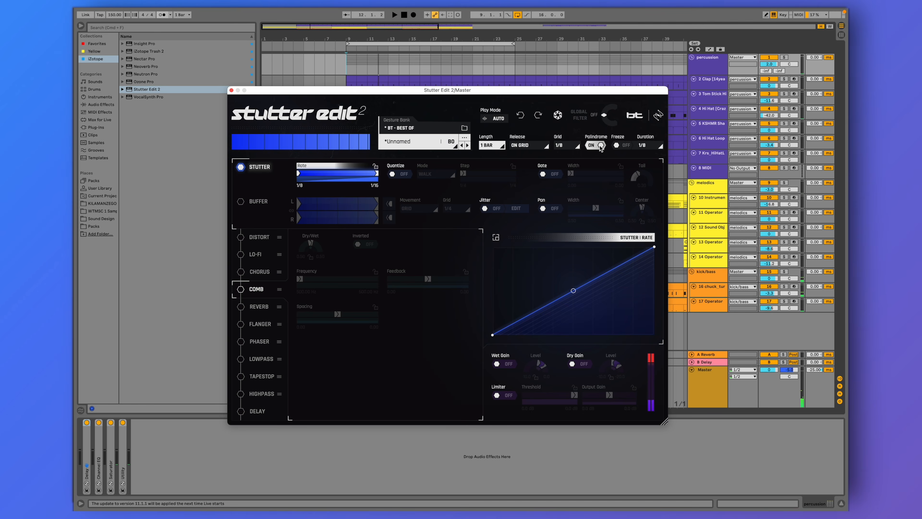
- Enable the straight rhythmic values from 1/2 through 1/256 in the Stutter Rate curve editor
left_click(495, 237)
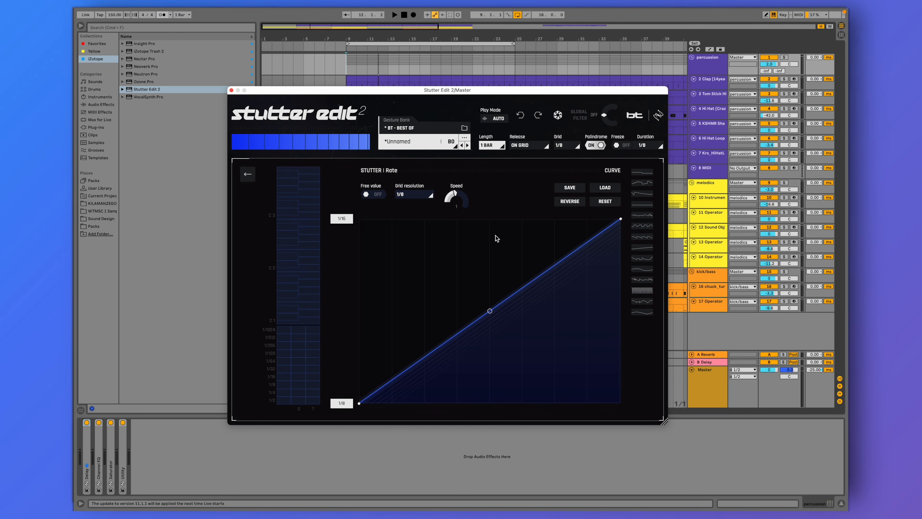
left_click(285, 401)
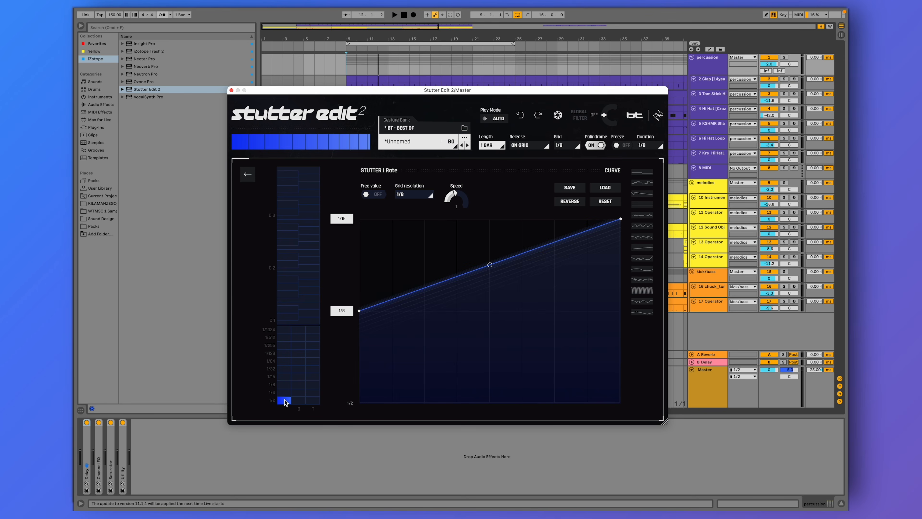
left_click(285, 394)
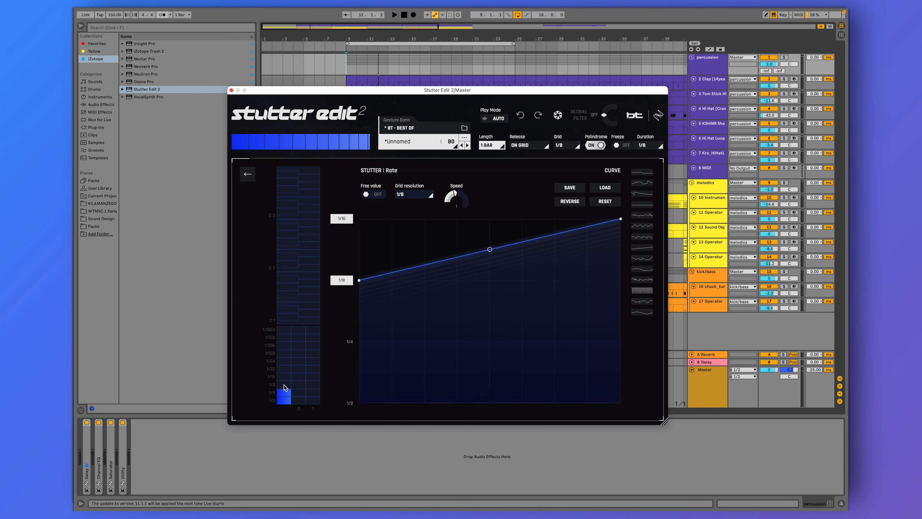
left_click(285, 368)
left_click(286, 361)
left_click(286, 353)
left_click(286, 346)
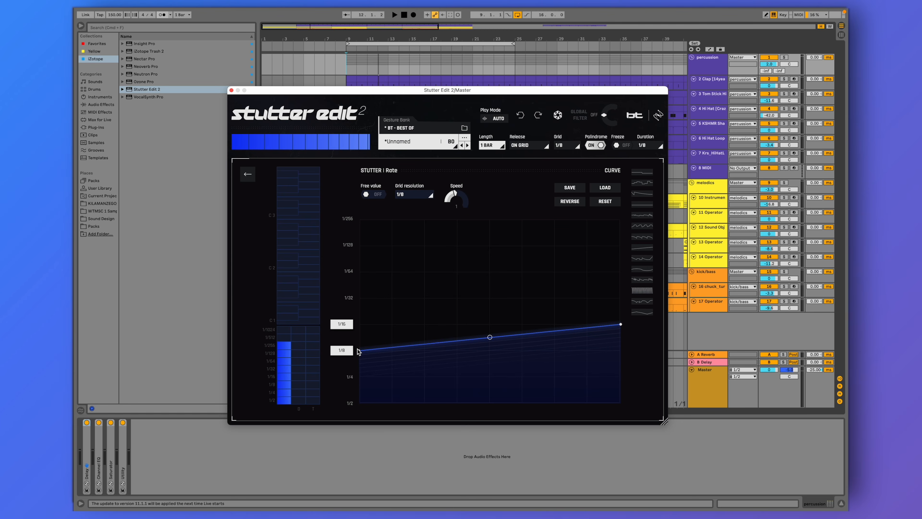
- Lower the start of the rate curve to 1/4 and add a vertical step up to 1/8 at the second grid division
mouse_move(359, 351)
left_mouse_down()
mouse_move(361, 299)
mouse_move(360, 376)
mouse_move(359, 358)
left_mouse_up()
left_click(406, 349)
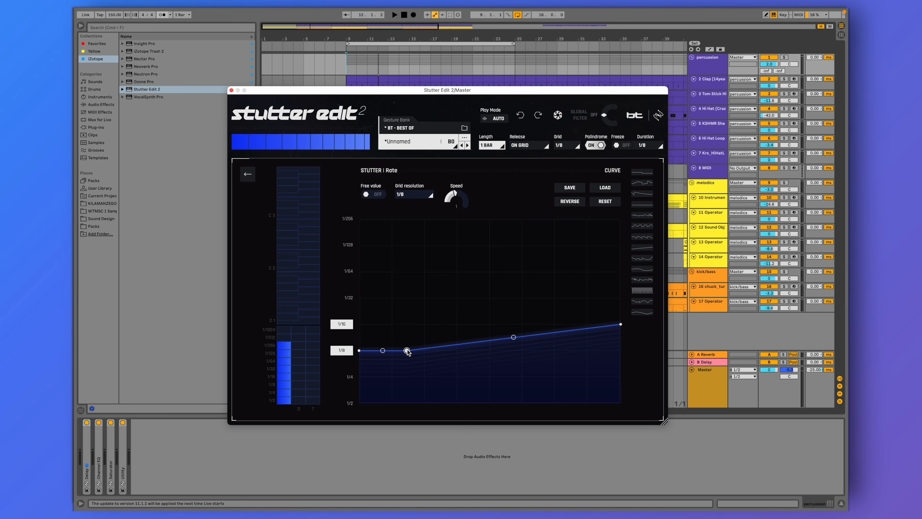
left_click_drag(407, 351, 344, 368)
left_click_drag(359, 350, 359, 377)
double_click(458, 349)
left_click_drag(458, 349, 425, 350)
- Add a step from 1/8 up to 1/32 at the fifth grid division, hold it to the end, and play the result
double_click(523, 336)
left_click_drag(523, 337, 522, 299)
double_click(522, 350)
left_click_drag(620, 324, 621, 298)
key("space")
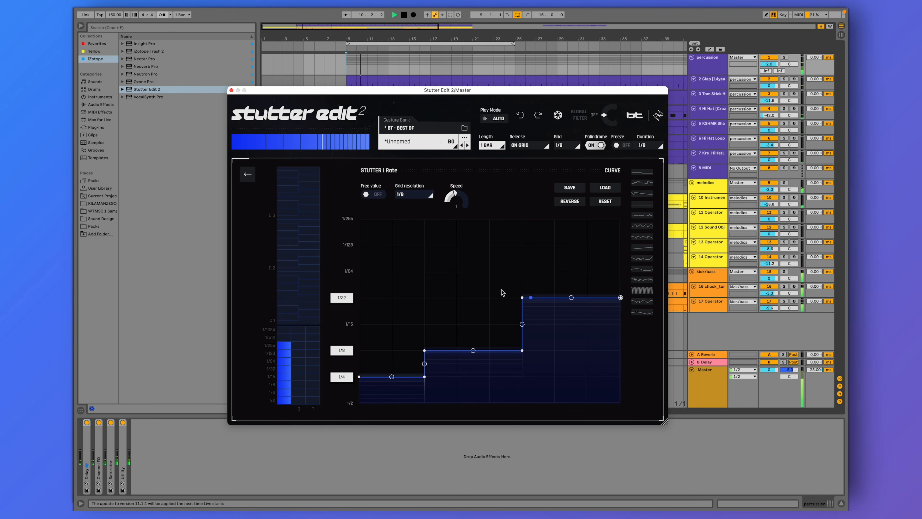
- Lower the final section of the rate curve to 1/16, keeping its rise vertical at the fifth grid division
left_click_drag(523, 298, 525, 324)
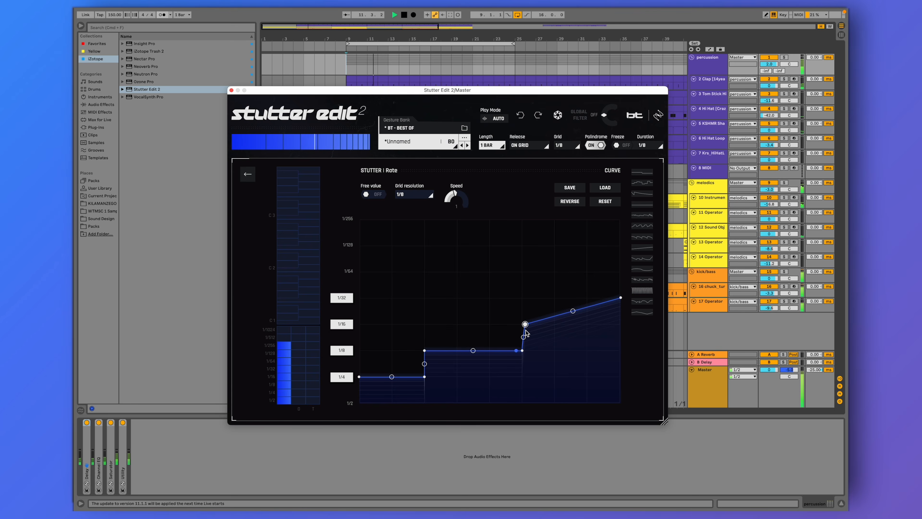
left_click_drag(621, 298, 621, 324)
left_click_drag(525, 324, 522, 324)
- Add a vertical drop from 1/16 to 1/8 at the sixth grid division of the rate curve
double_click(556, 324)
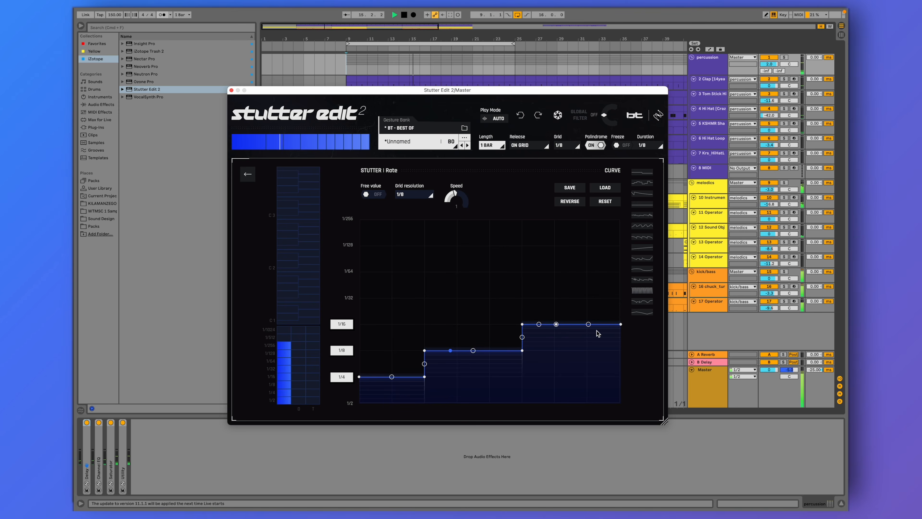
double_click(557, 350)
left_click_drag(557, 350, 556, 351)
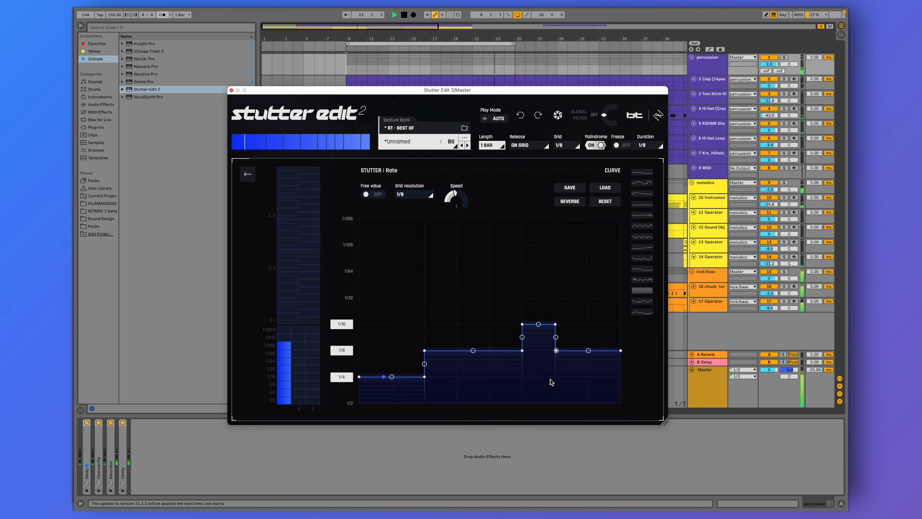
- Try the note values B1, A#/Bb 1 and F#/Gb 1 with a middle section of the rate curve at B1, and undo these changes
left_click(306, 276)
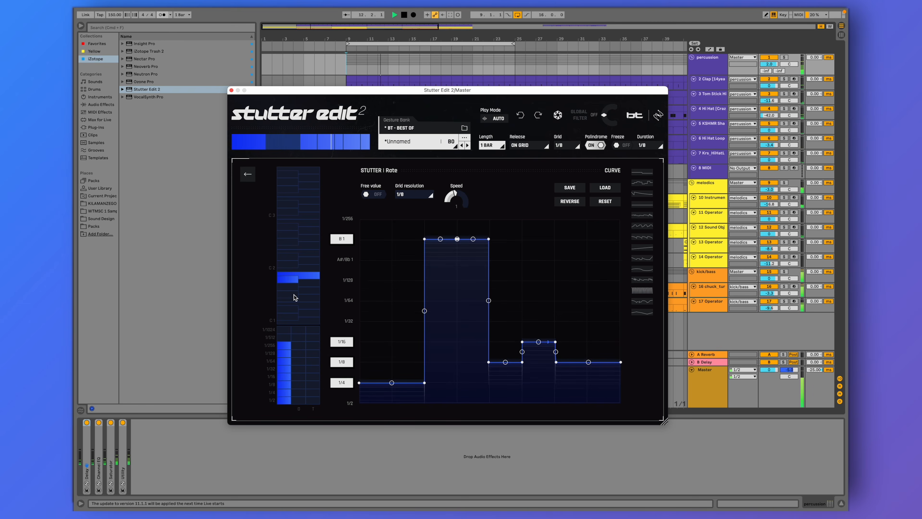
left_click(293, 295)
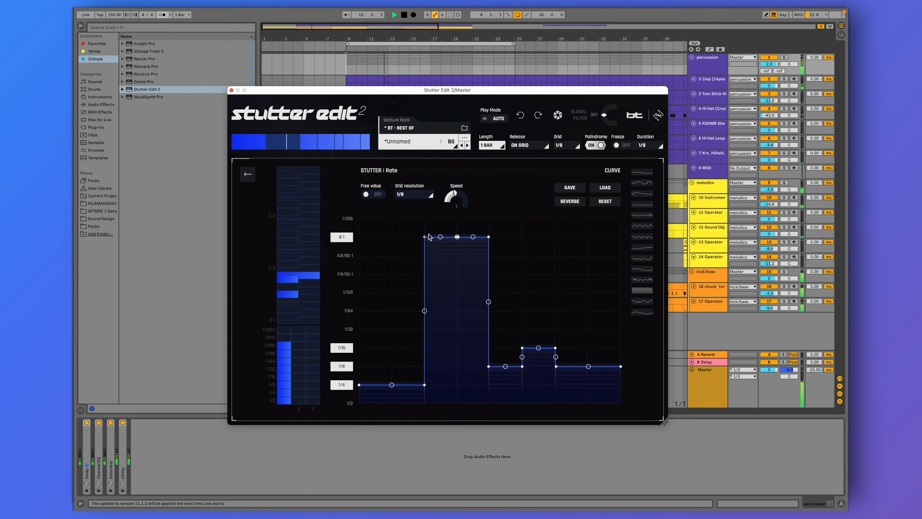
mouse_move(424, 237)
left_mouse_down()
mouse_move(425, 277)
mouse_move(426, 245)
left_mouse_up()
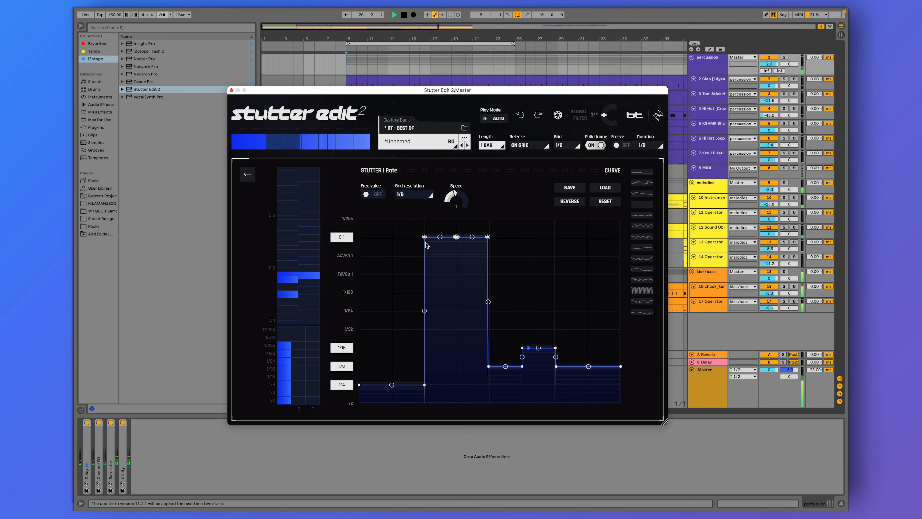
left_click(521, 116)
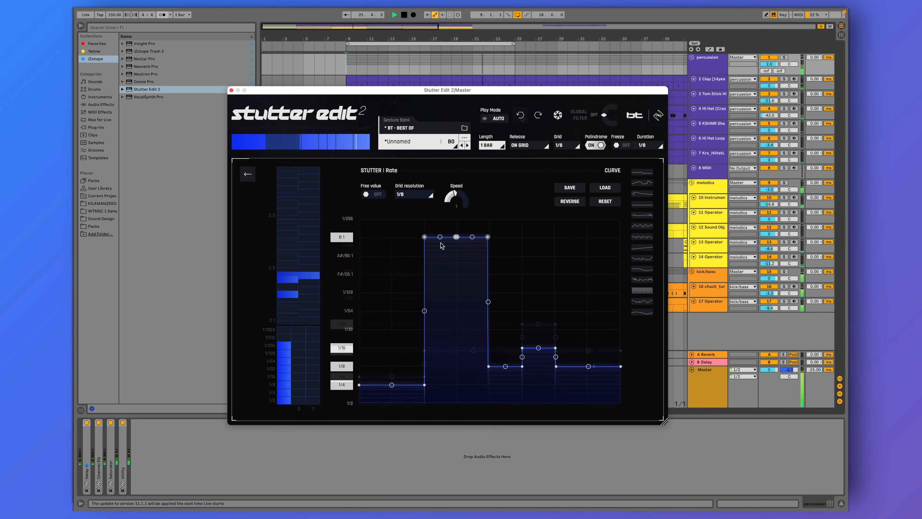
- Reverse the Stutter Rate curve and turn on Free value
left_click(570, 201)
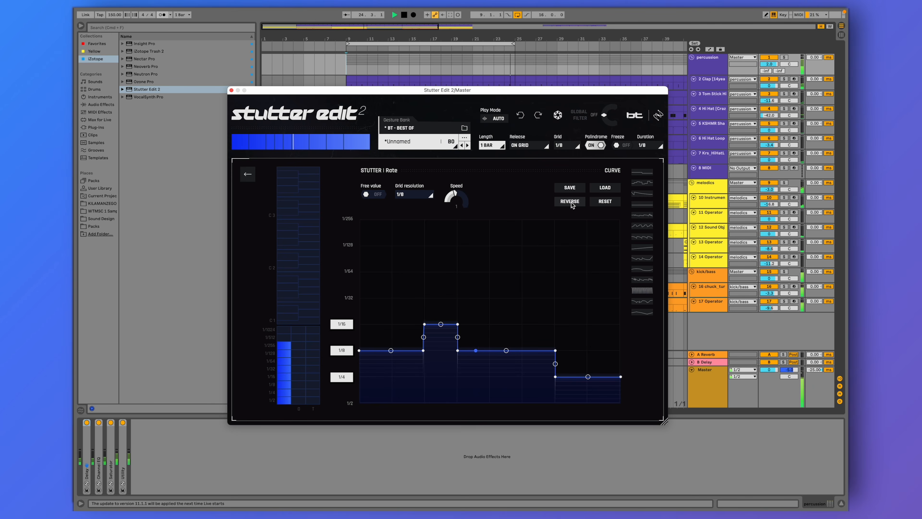
left_click(375, 195)
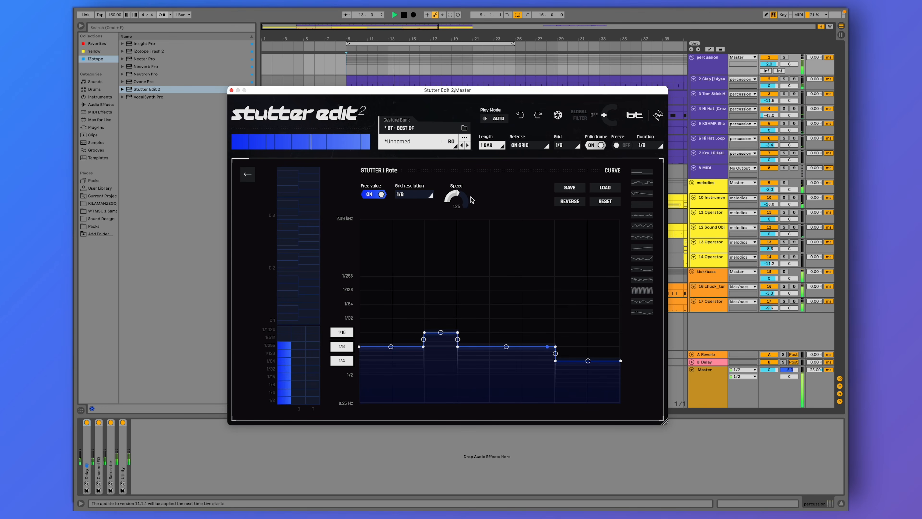
- Set the rate curve's Speed to about 1.23 and its Grid resolution to 1/16
left_click_drag(471, 207, 468, 188)
left_click(416, 196)
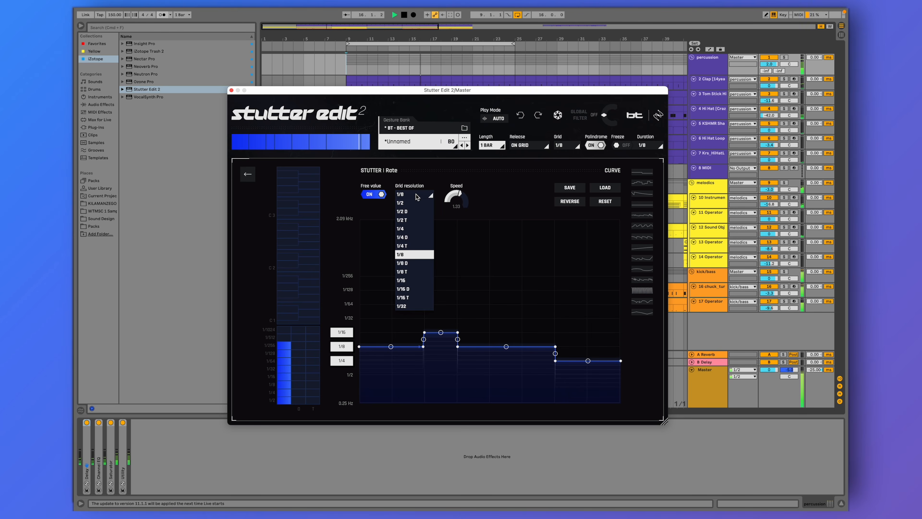
left_click(417, 280)
- Pull the rate curve's first section into a peak and its long section into a dip below 1/4 and a peak at about 114.52 Hz
left_click_drag(392, 346, 395, 284)
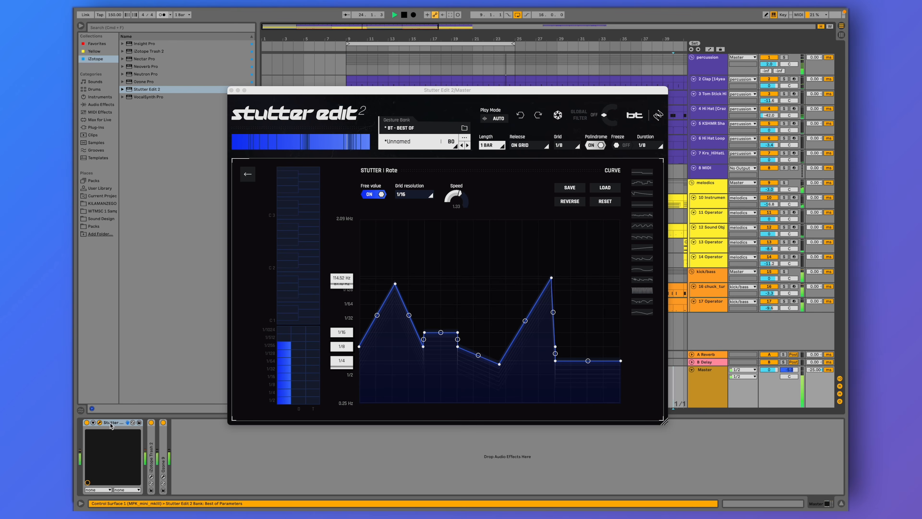
- Group Stutter Edit 2 into an Audio Effect Rack and map its on/off switch to Macro 1
key("super+g")
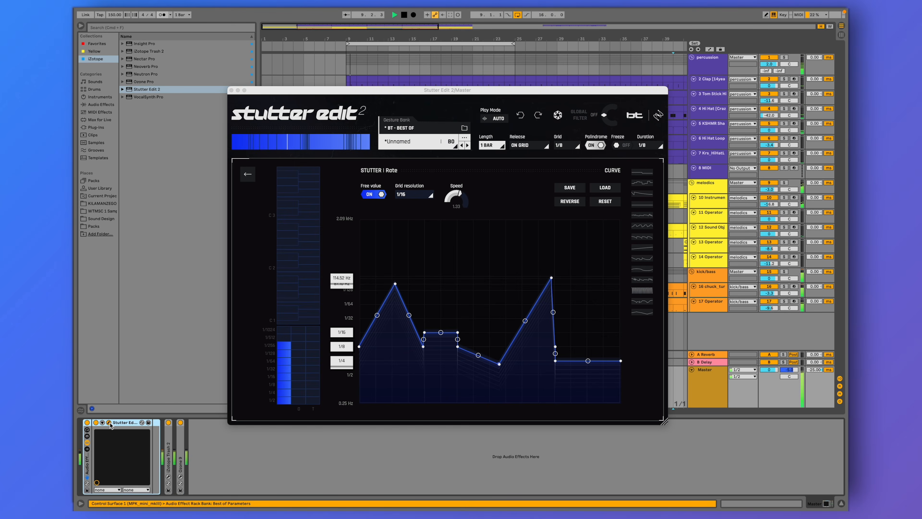
right_click(96, 424)
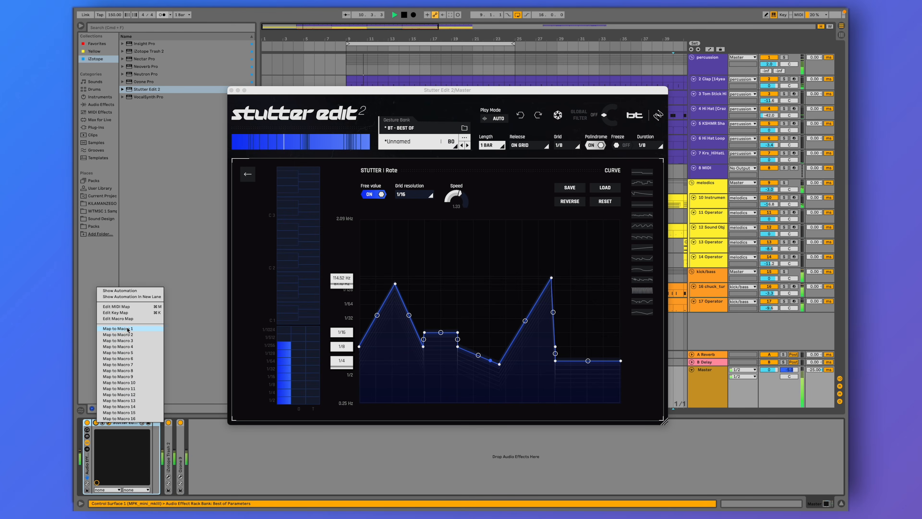
left_click(117, 329)
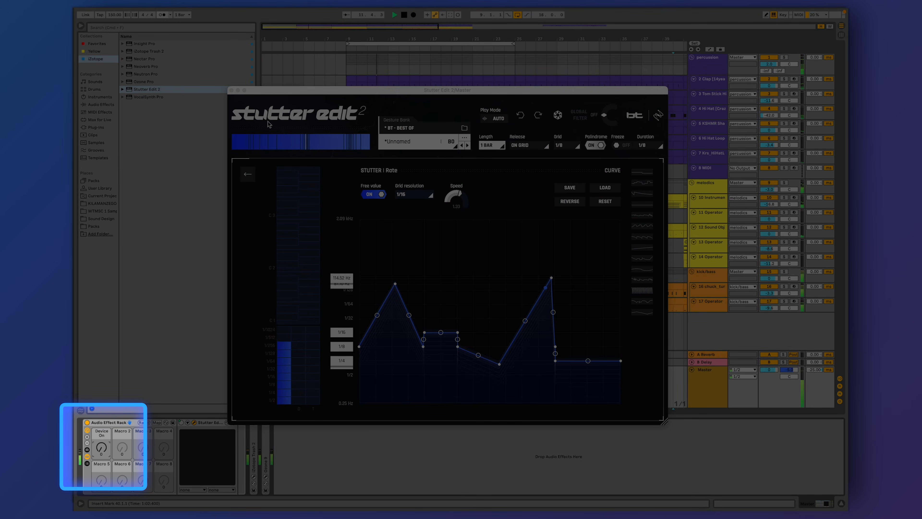
- Move the plug-in window clear of the arrangement and test switching the stutter on and off with the Device On macro
left_click_drag(243, 90, 277, 218)
left_click(102, 449)
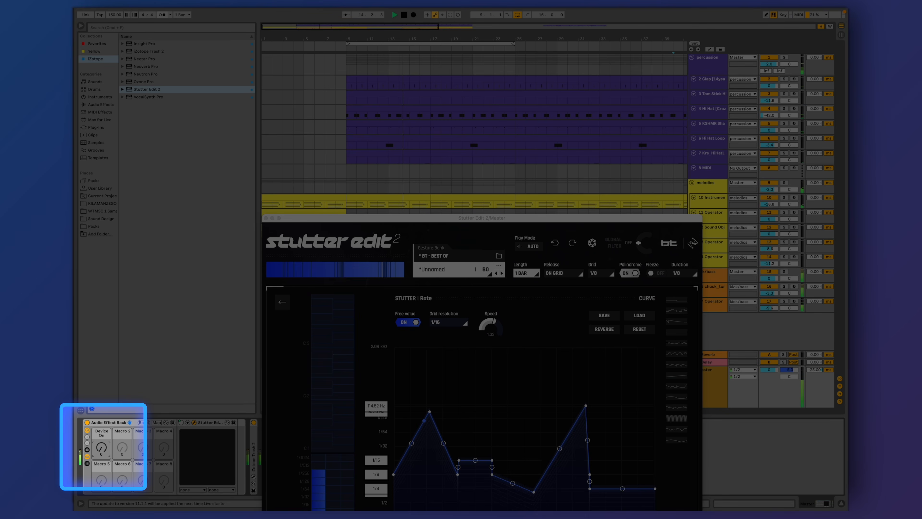
mouse_move(102, 450)
left_mouse_down()
mouse_move(101, 385)
mouse_move(101, 451)
left_mouse_up()
left_click(102, 449)
left_click(101, 450)
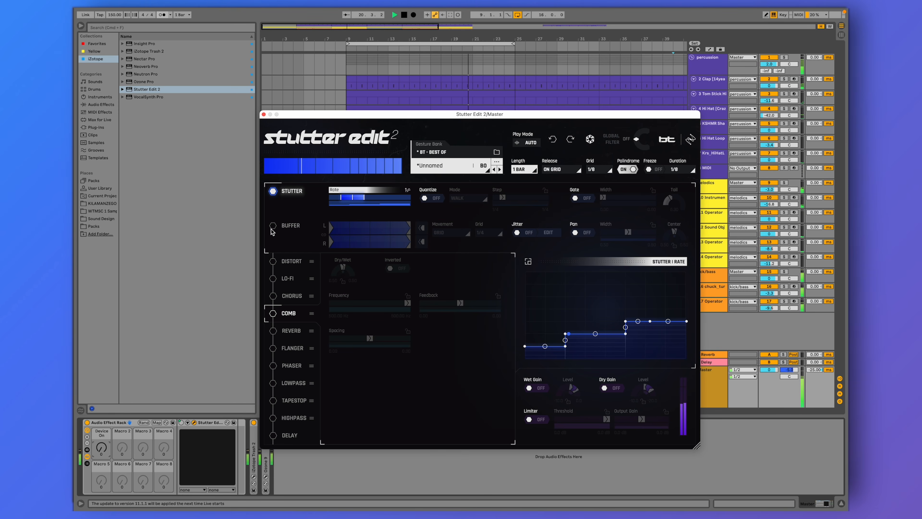
- Turn on the Buffer module and set the Device On macro to 127 to engage the effect
left_click(273, 226)
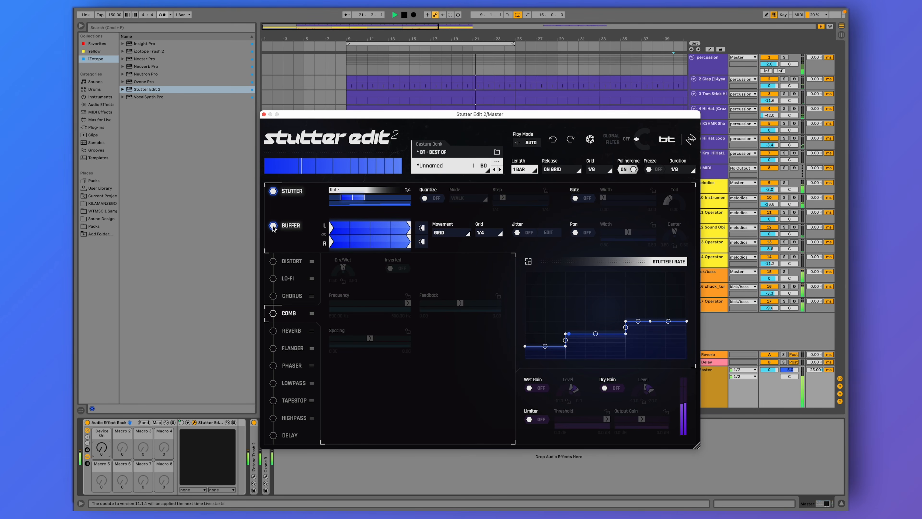
left_click(101, 448)
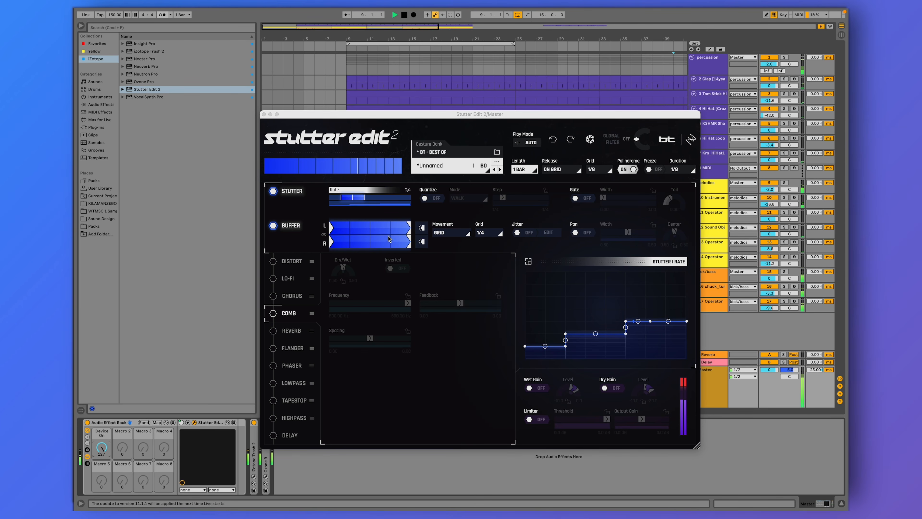
- Try a 1/16 grid for the buffer movement, display the left buffer's position curve, and return the grid to 1/4
left_click(483, 234)
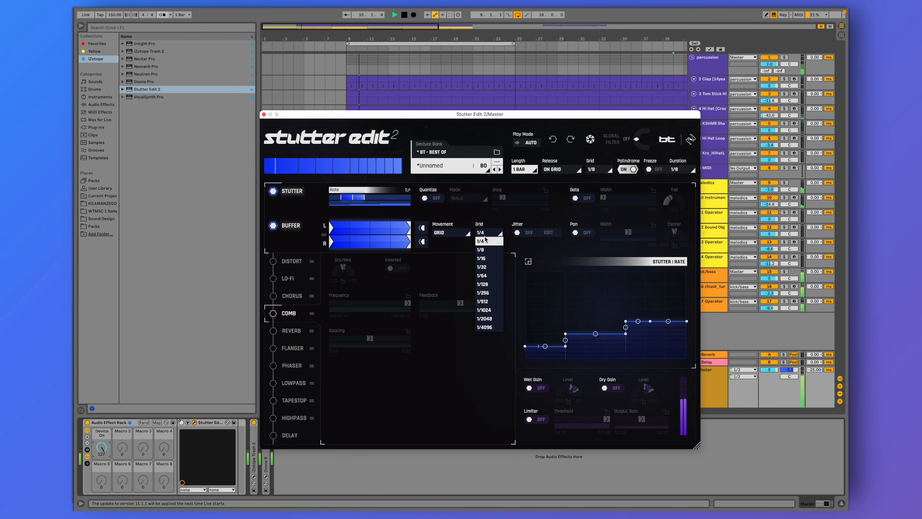
left_click(490, 258)
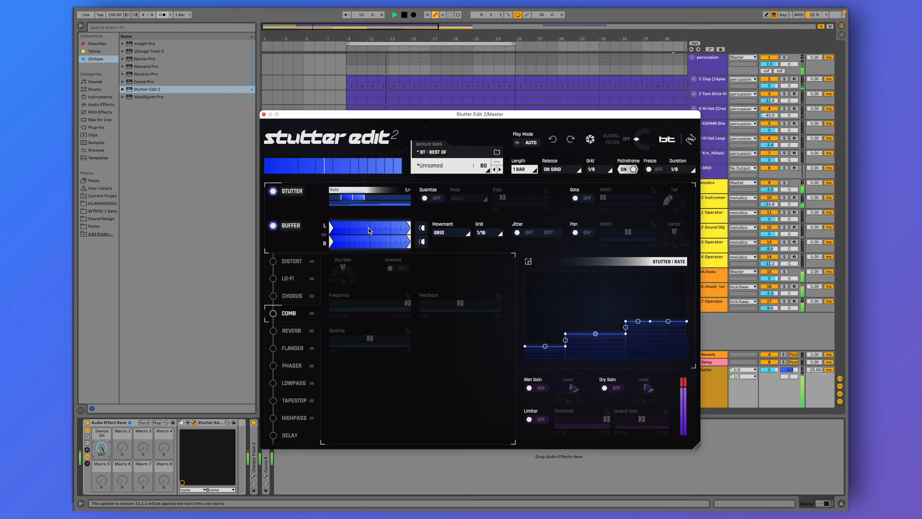
left_click(378, 227)
left_click(484, 233)
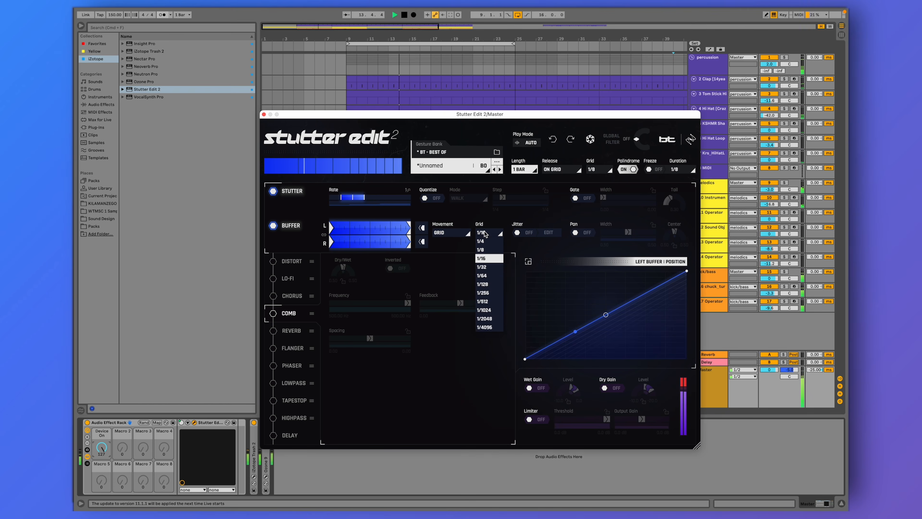
left_click(486, 241)
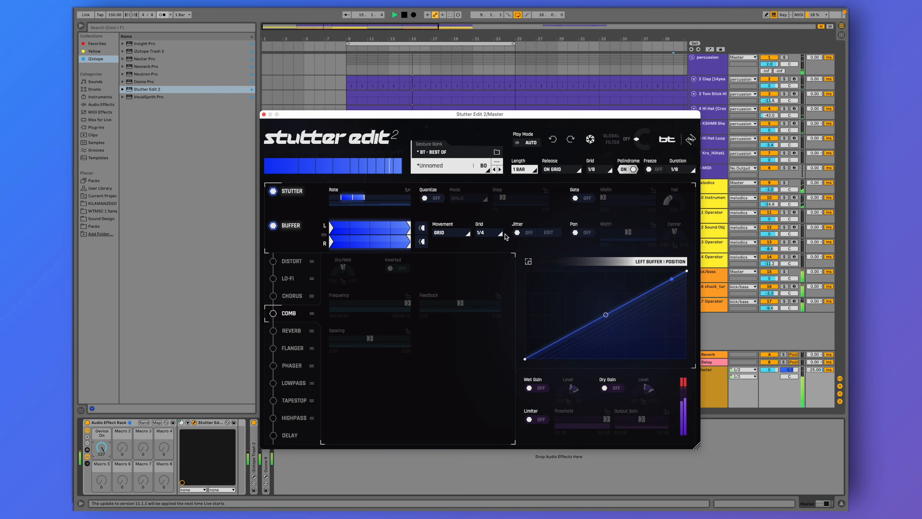
- Turn on Pan with a width rising from 0.00 to 1.00 and compare the gesture with Palindrome off and on
left_click(579, 232)
left_click_drag(630, 235, 645, 236)
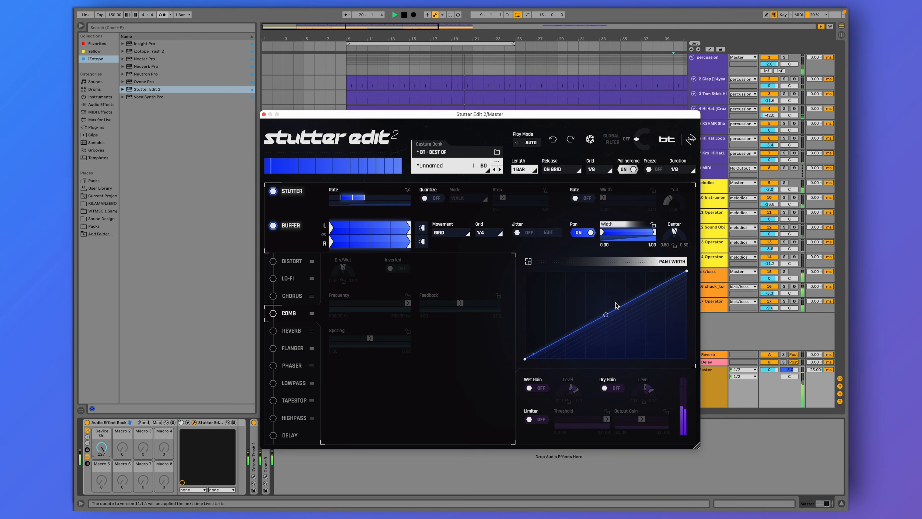
left_click(632, 169)
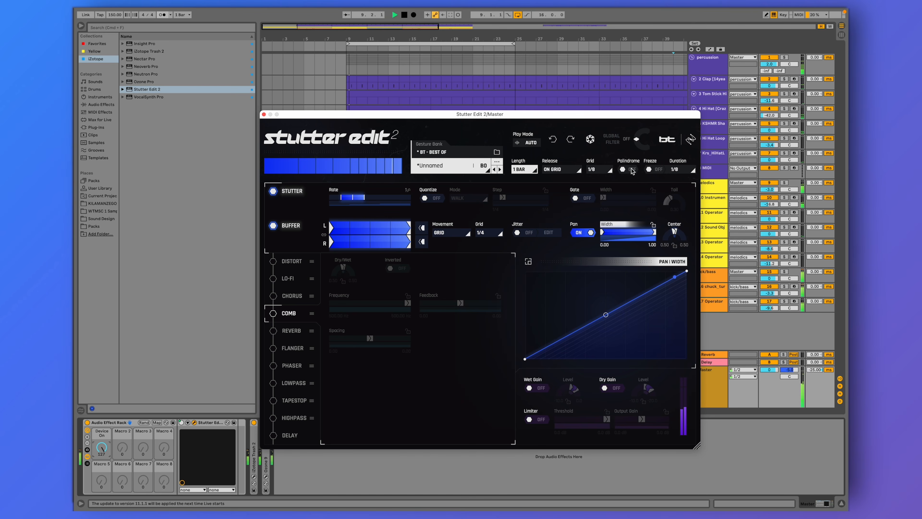
left_click(632, 170)
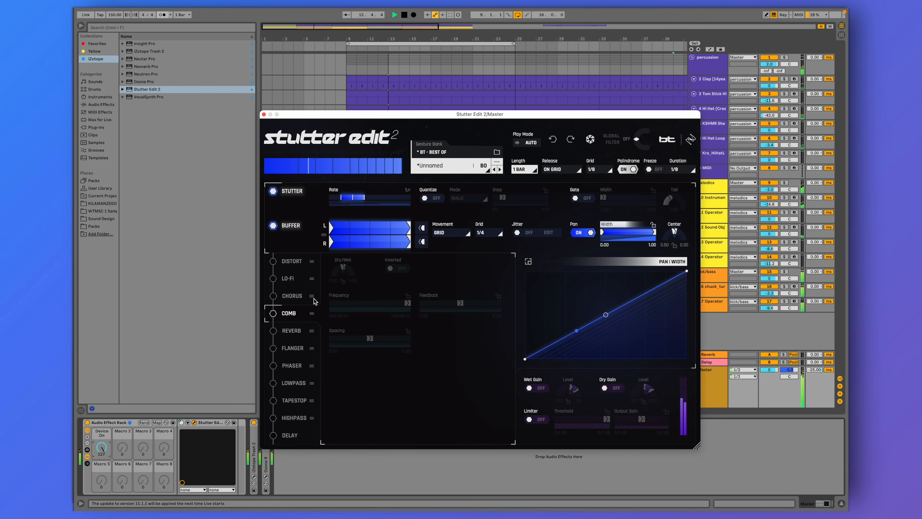
- Turn on the Chorus and shape its delay curve with a flat start, an early peak and a dip in the second half
left_click(289, 298)
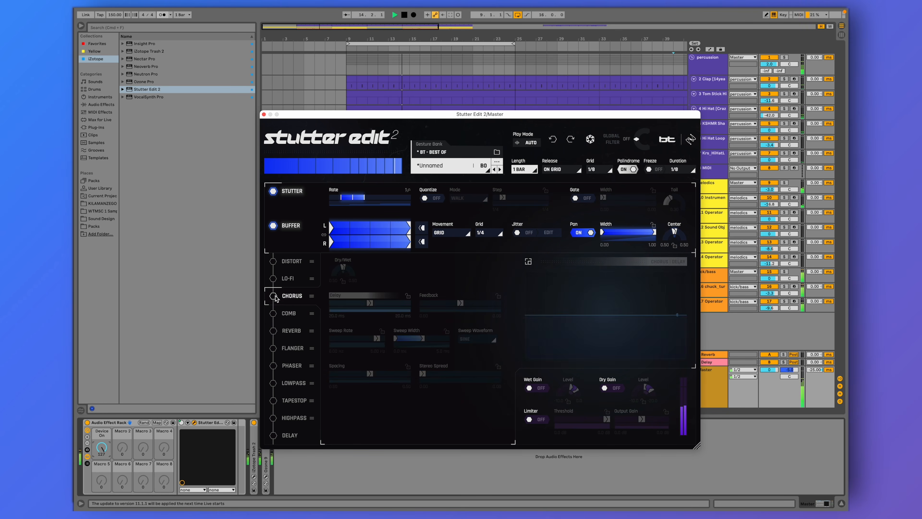
left_click(273, 295)
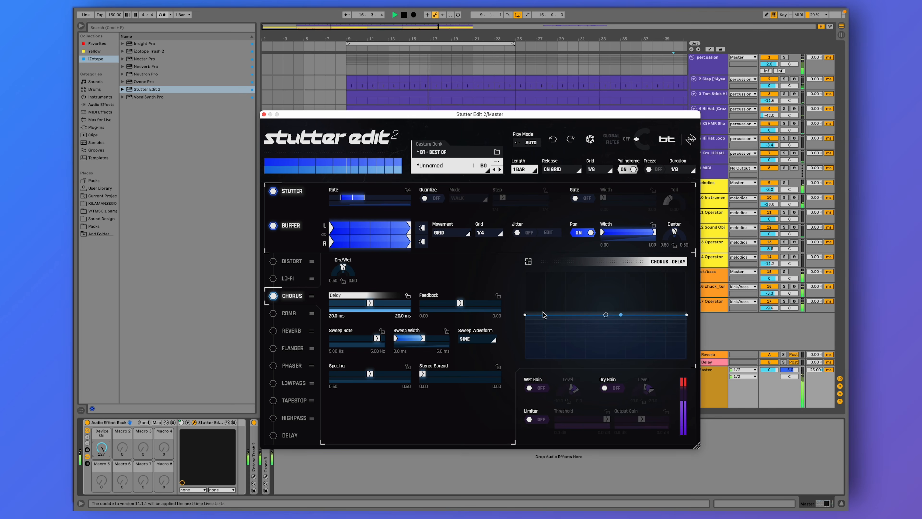
double_click(550, 315)
double_click(578, 315)
left_click_drag(579, 317, 578, 293)
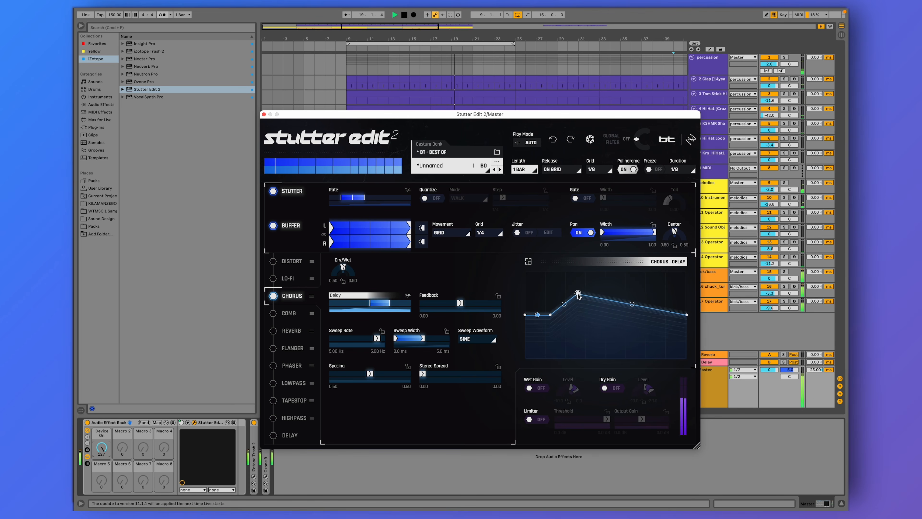
double_click(621, 311)
left_click_drag(623, 326, 627, 334)
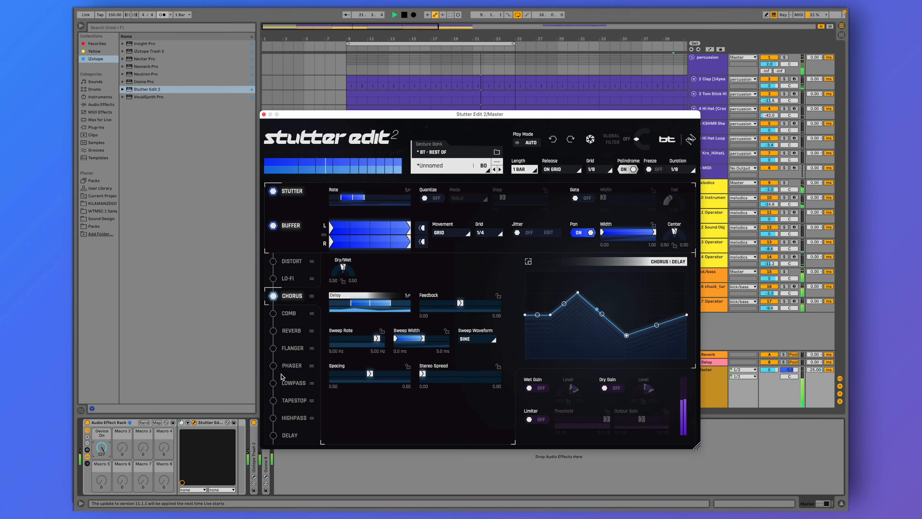
- Turn on the Comb effect and shape its frequency curve with a high flat start, a deep dip past the middle and a rising end
left_click(273, 313)
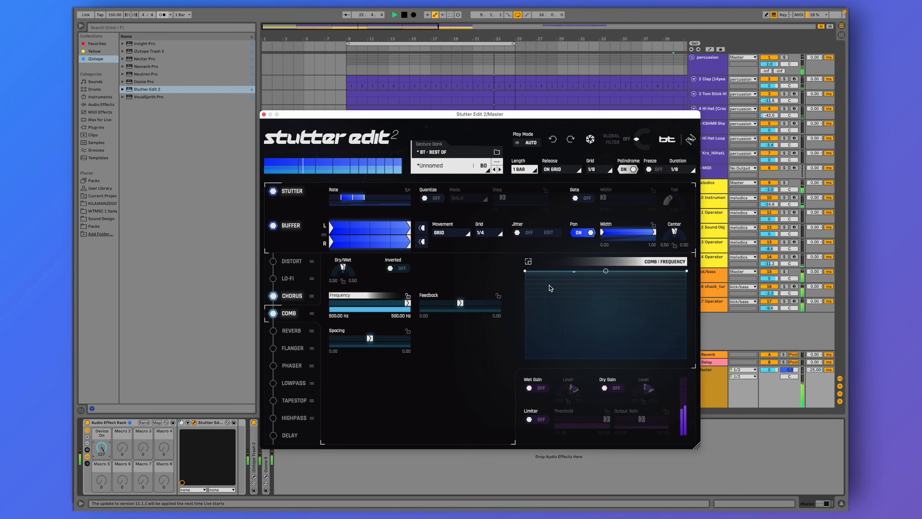
double_click(552, 271)
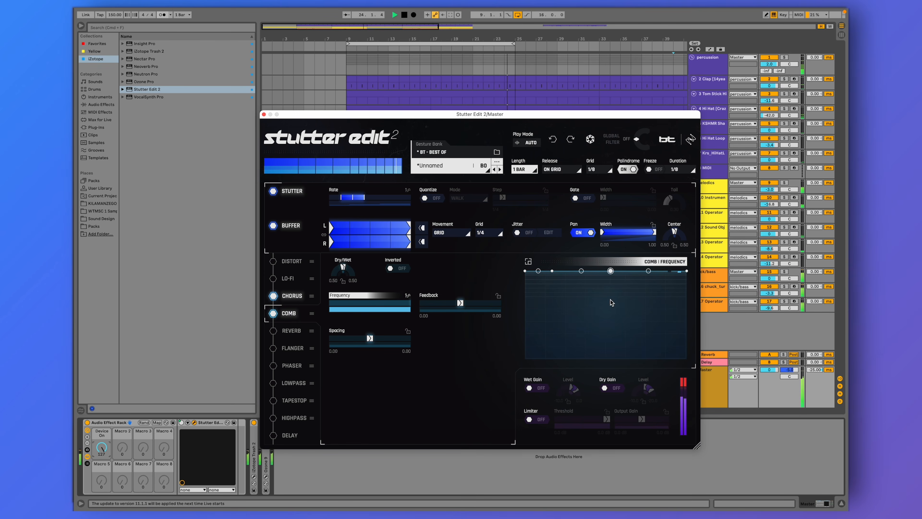
left_click_drag(610, 271, 649, 322)
double_click(628, 318)
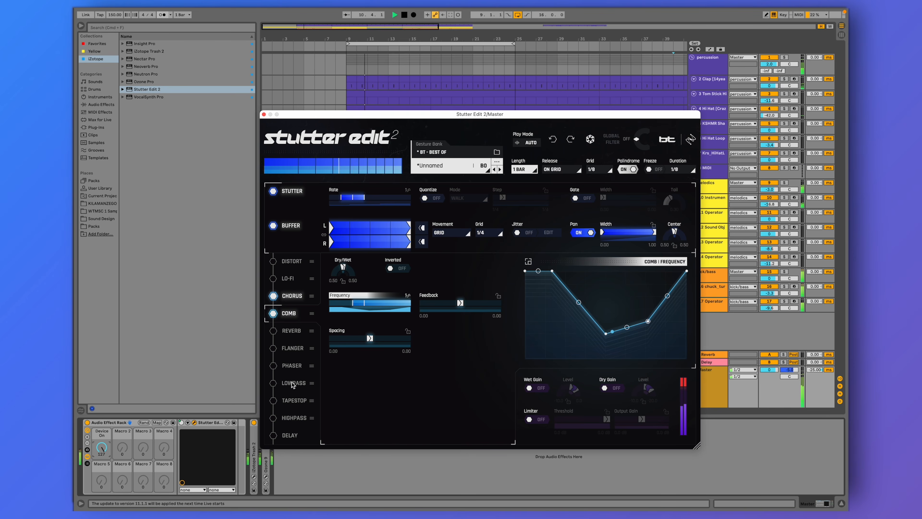
- Turn on Tapestop and switch Palindrome off, auditioning the gesture with the Device On macro
left_click(285, 401)
left_click(294, 400)
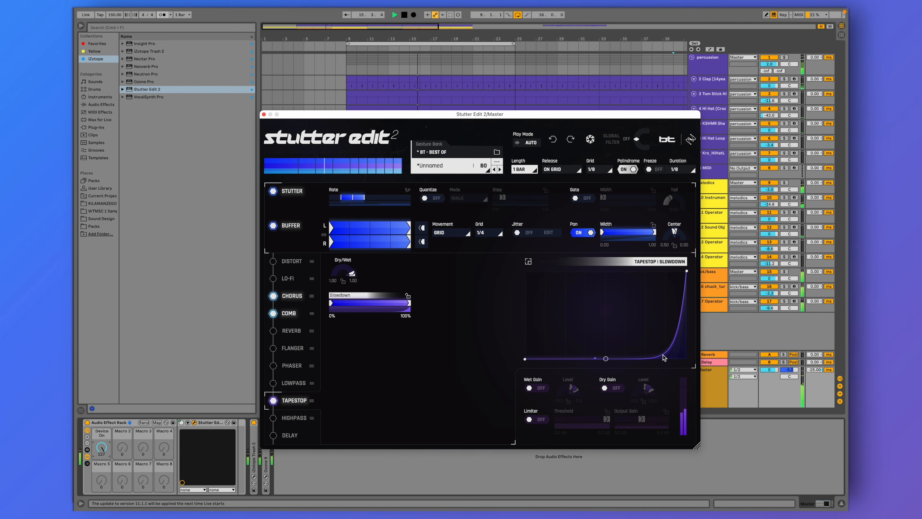
left_click(632, 169)
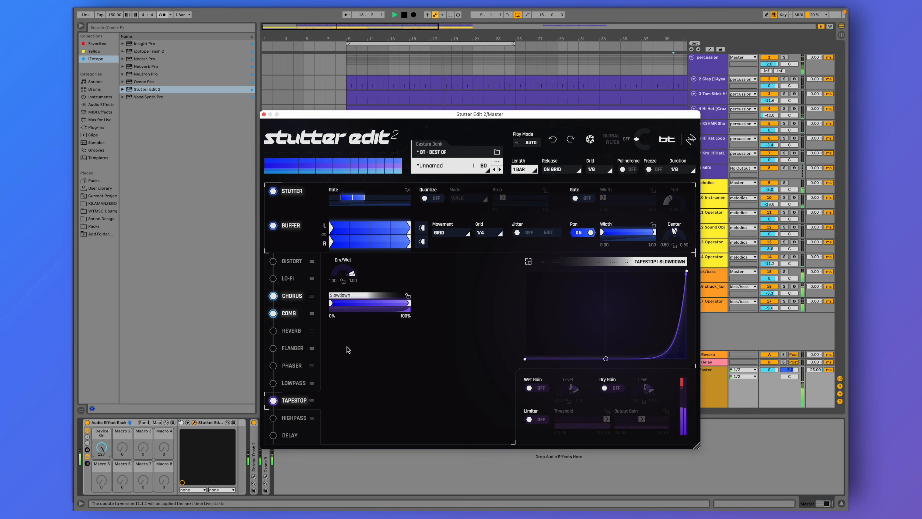
left_click(101, 449)
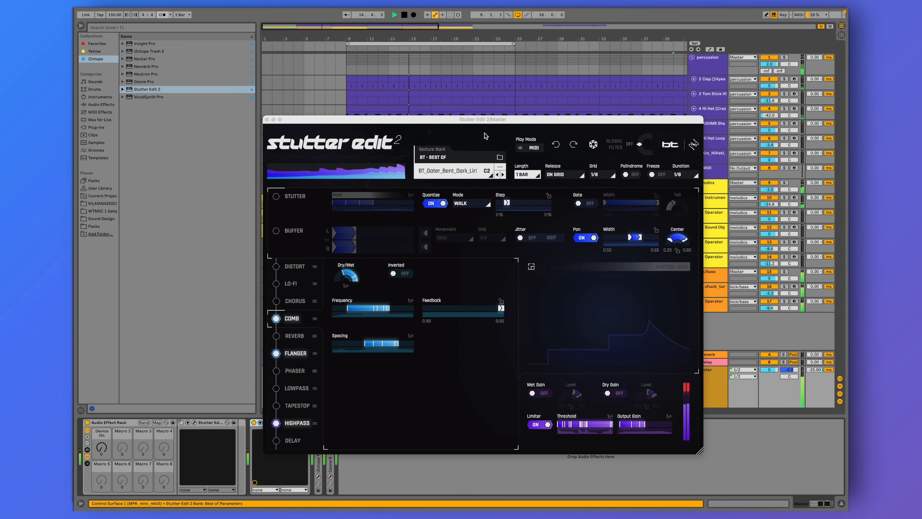
- Open the Play Mode page of the second Stutter Edit 2 instance
left_click_drag(528, 119, 513, 72)
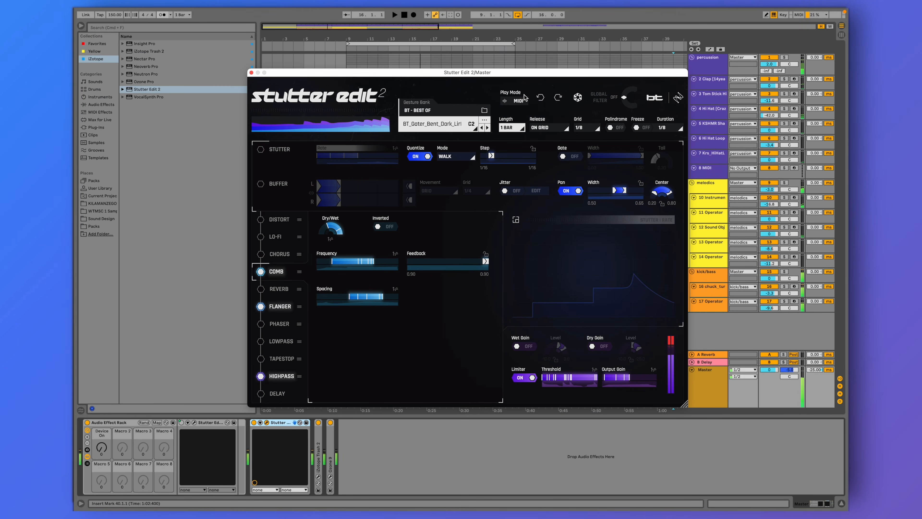
left_click(518, 102)
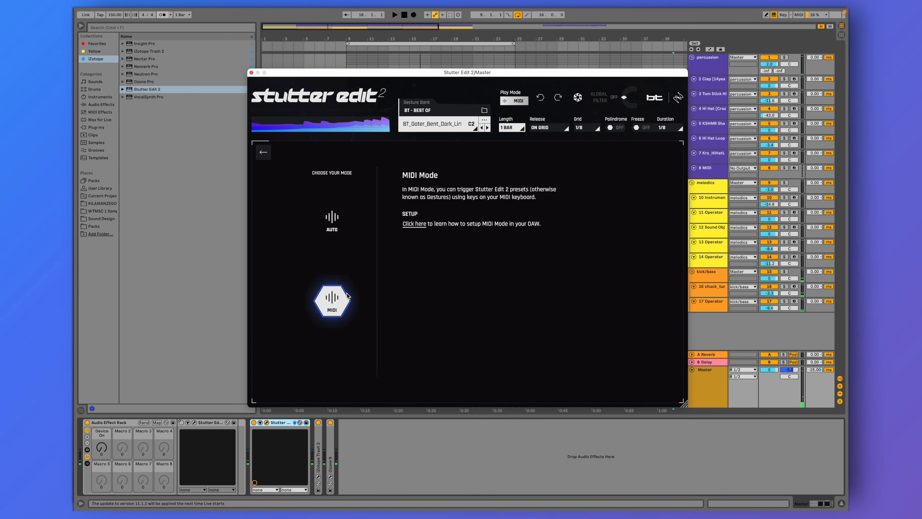
- Move the plug-in window off the track headers and color the Master track green
left_click_drag(296, 74, 193, 74)
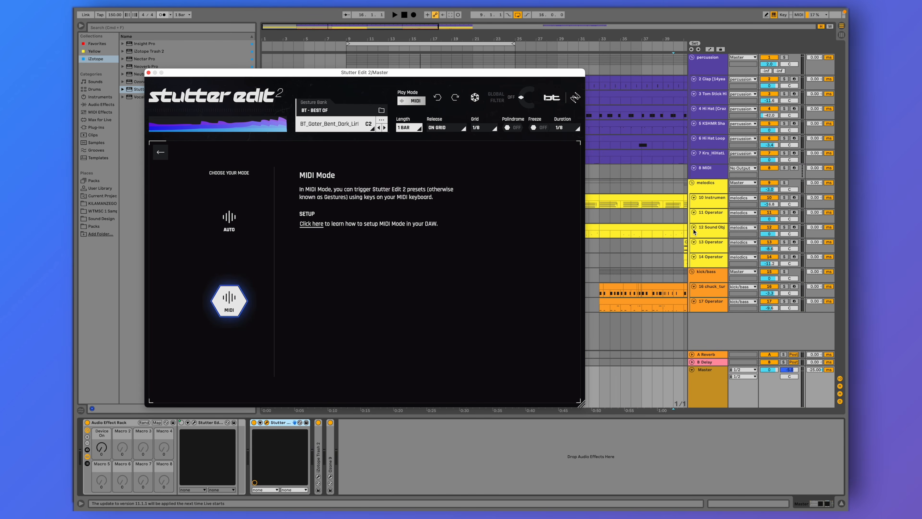
right_click(703, 381)
left_click(743, 430)
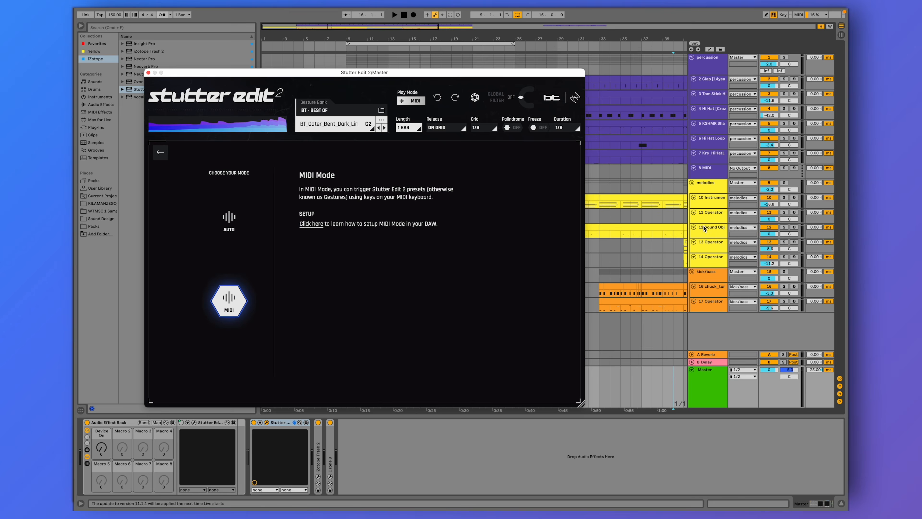
- Insert a MIDI track below the kick/bass group, color it green and name it master SE2
key("super+shift+t")
right_click(709, 293)
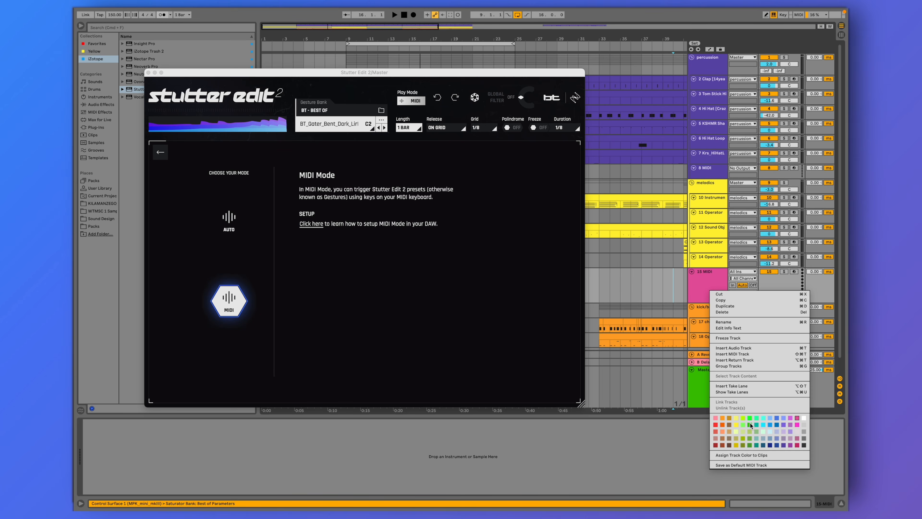
left_click(752, 428)
scroll(714, 286, "down", 1)
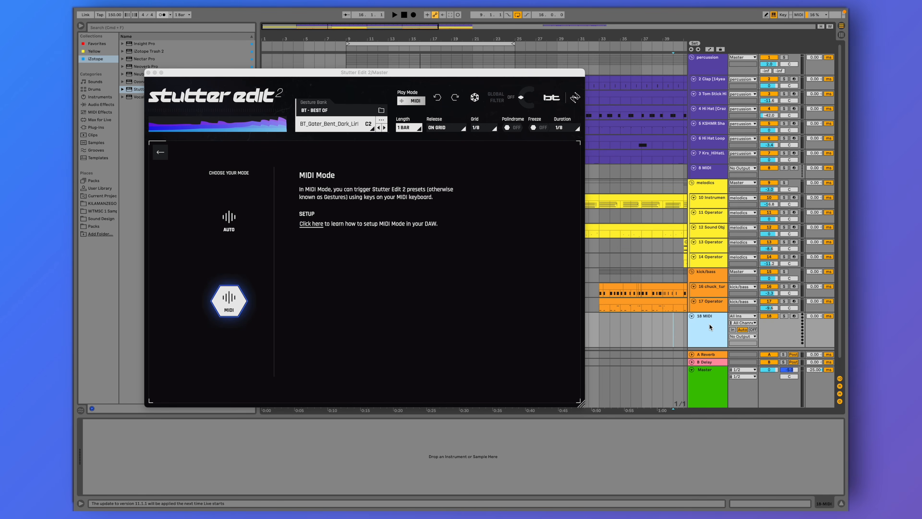
type("2")
key("Return")
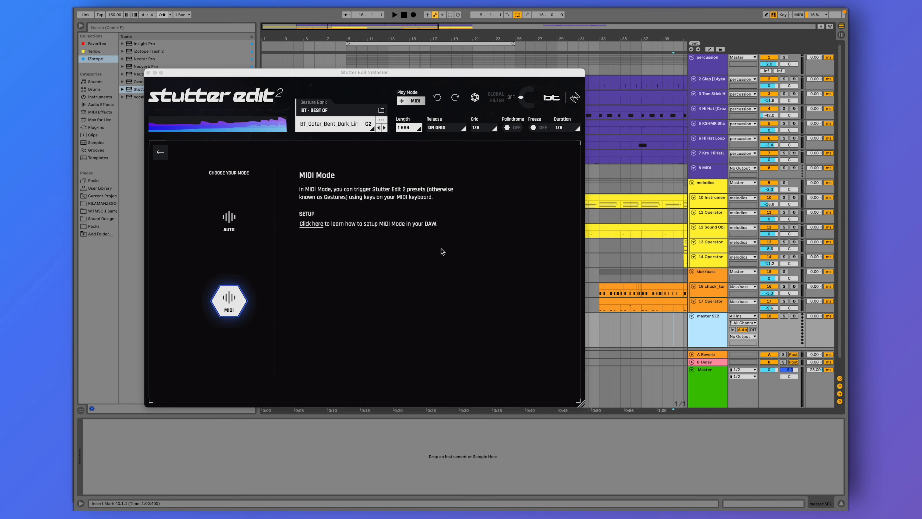
- Route the master SE2 track's MIDI output to the Master track's Stutter Edit 2 and start recording
key("super+alt+p")
scroll(695, 334, "down", 1)
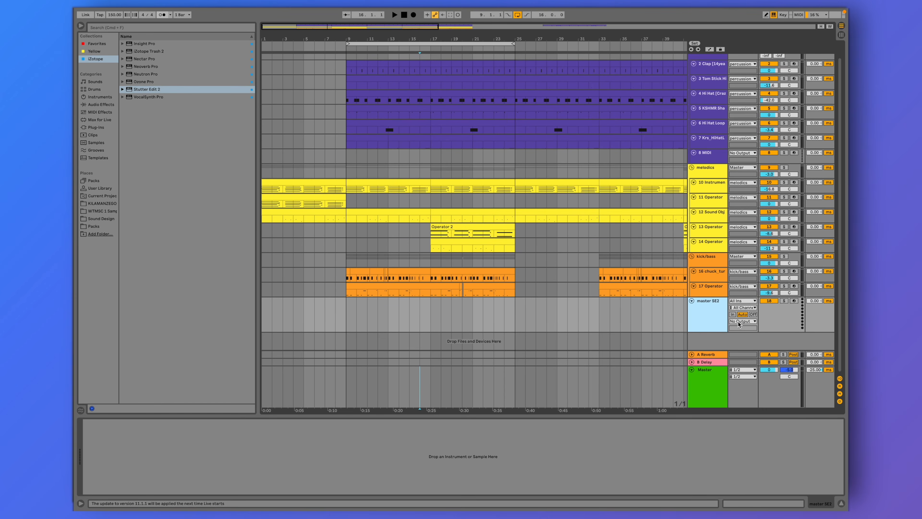
left_click(740, 321)
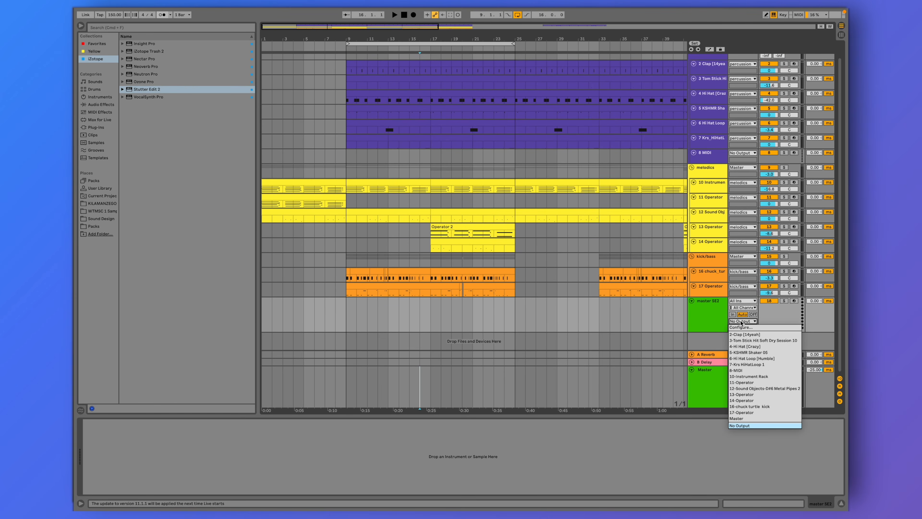
left_click(749, 418)
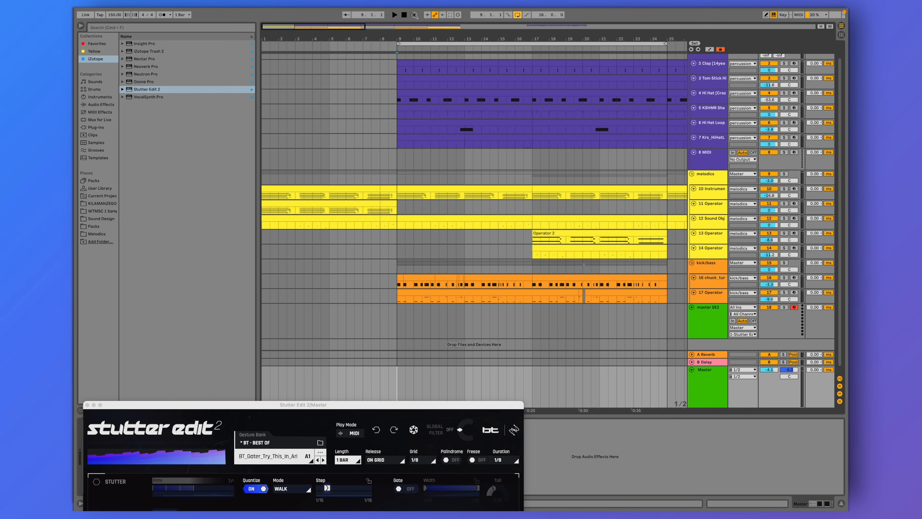
key("F9")
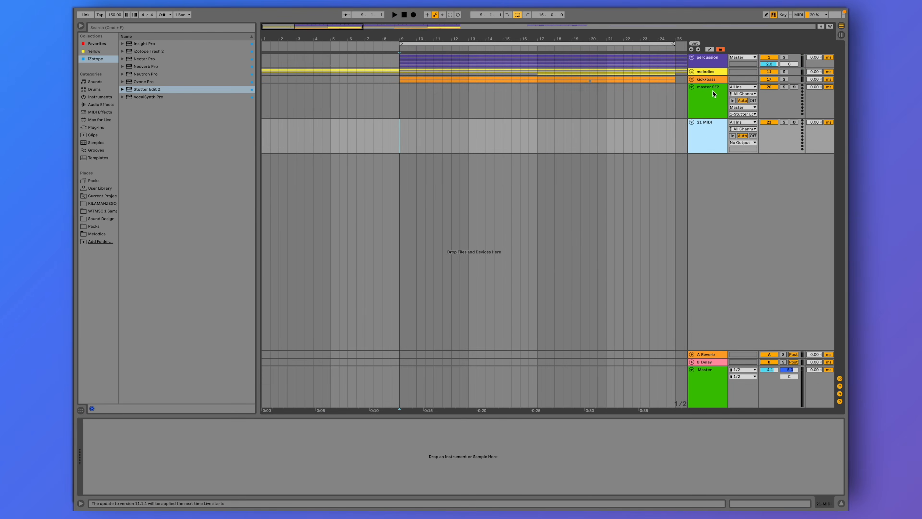
- Color the new MIDI track below master SE2 purple and name it percussion SE
left_click(709, 61)
right_click(710, 127)
left_click(788, 259)
left_click(716, 150)
- Insert another MIDI track below percussion SE, color it yellow and name it melodics SE2
key("super+shift+t")
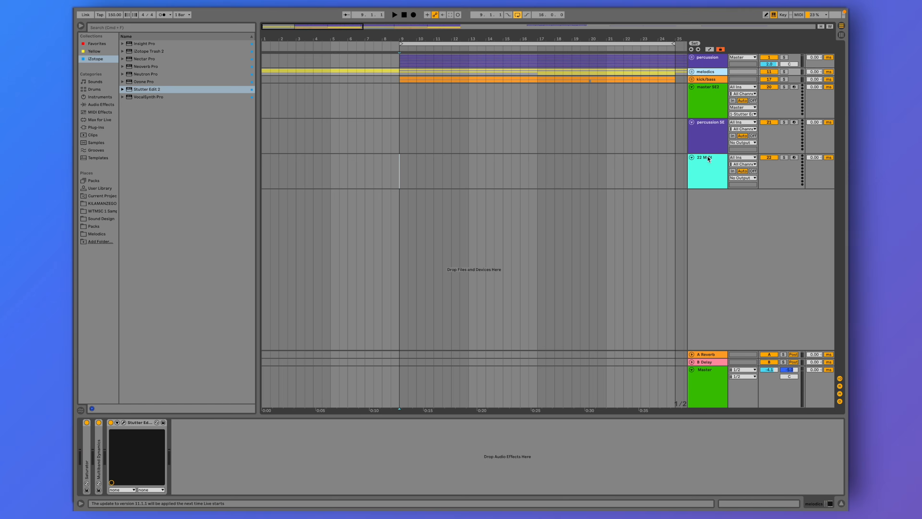
right_click(710, 163)
left_click(736, 280)
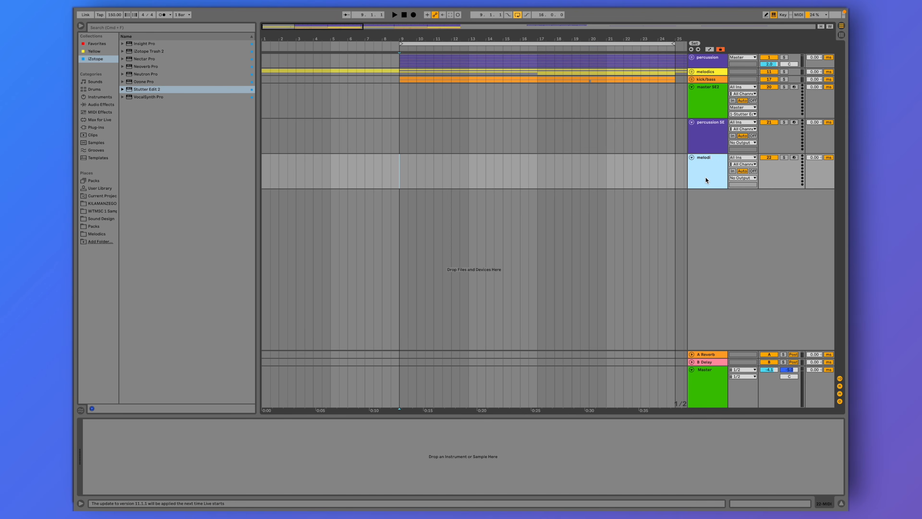
- Insert an orange MIDI track named kick/bass SE2, and move the three new group tracks above master SE2
key("super+shift+t")
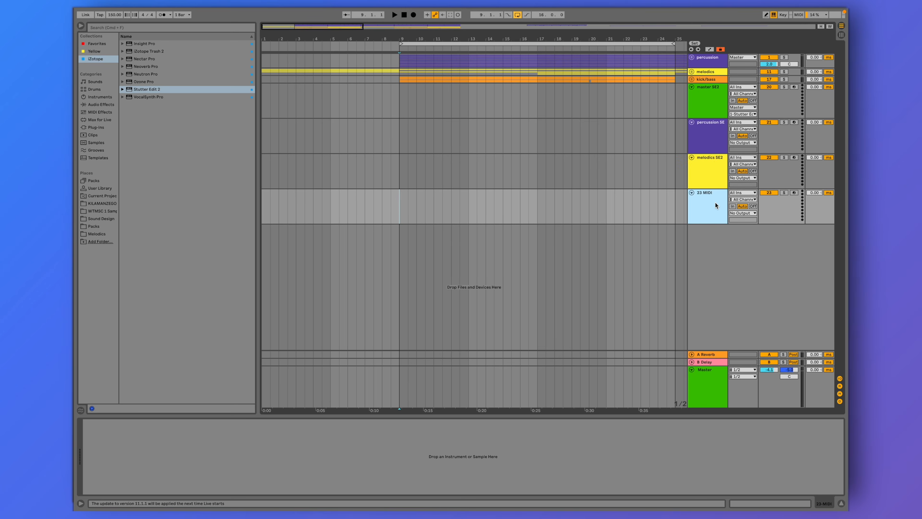
left_click(705, 78)
right_click(709, 206)
left_click(729, 308)
left_click(709, 209)
type("kick/bass SE2")
key("Return")
left_click(707, 135, "shift")
left_click_drag(707, 135, 704, 86)
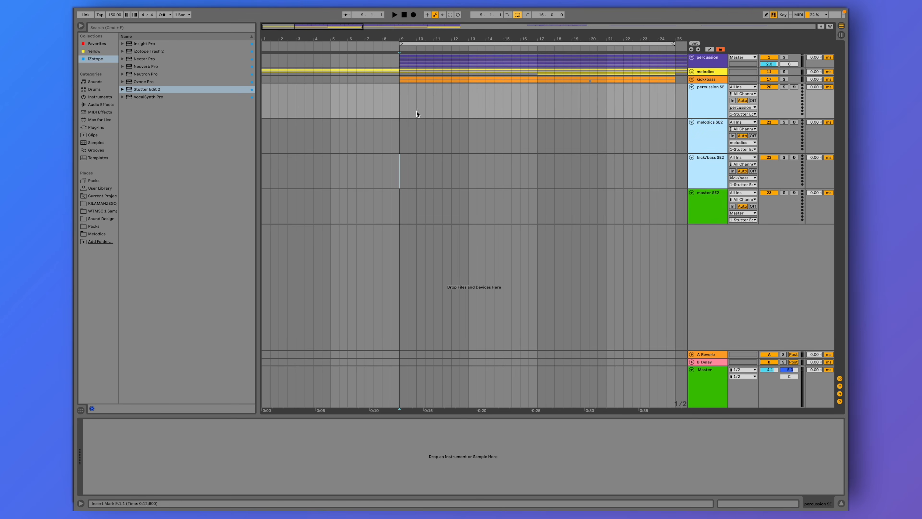
- Record a MIDI clip of Stutter Edit 2 gestures on the percussion SE track from bar 9 to 17, and close the plug-in window
left_click(407, 102)
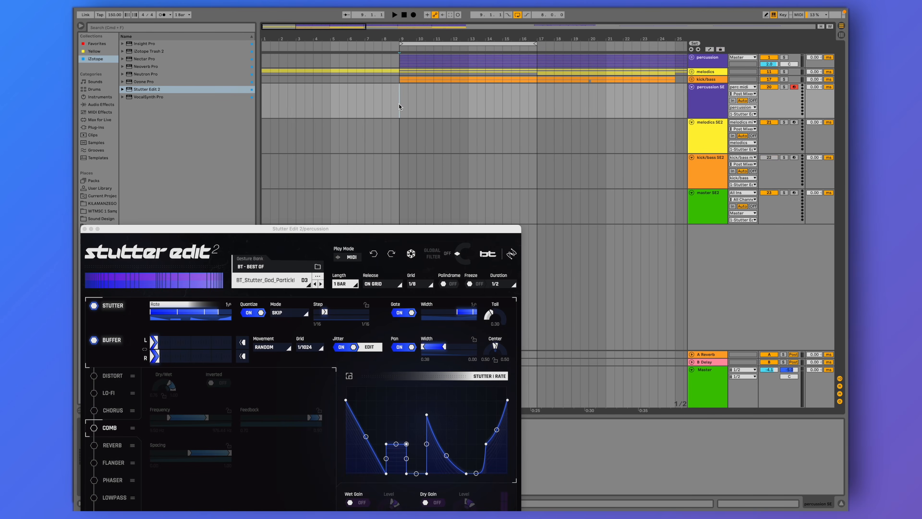
key("F9")
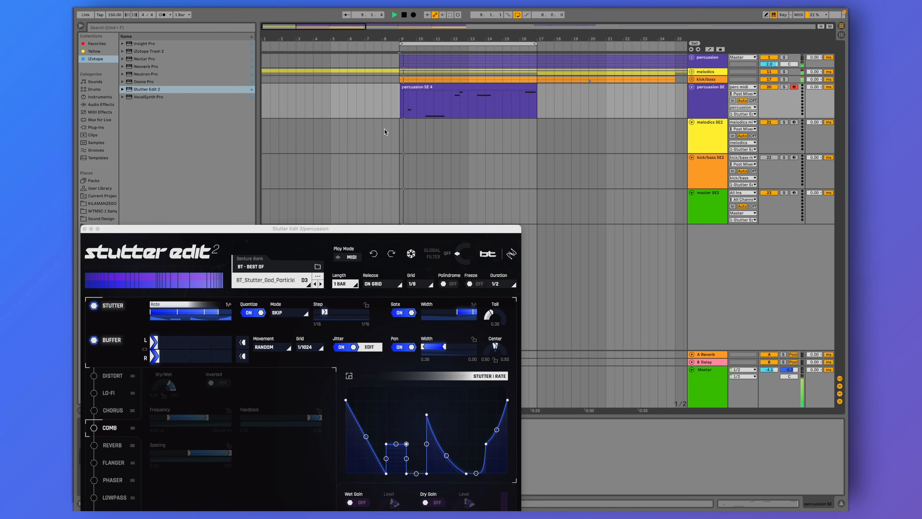
left_click(84, 229)
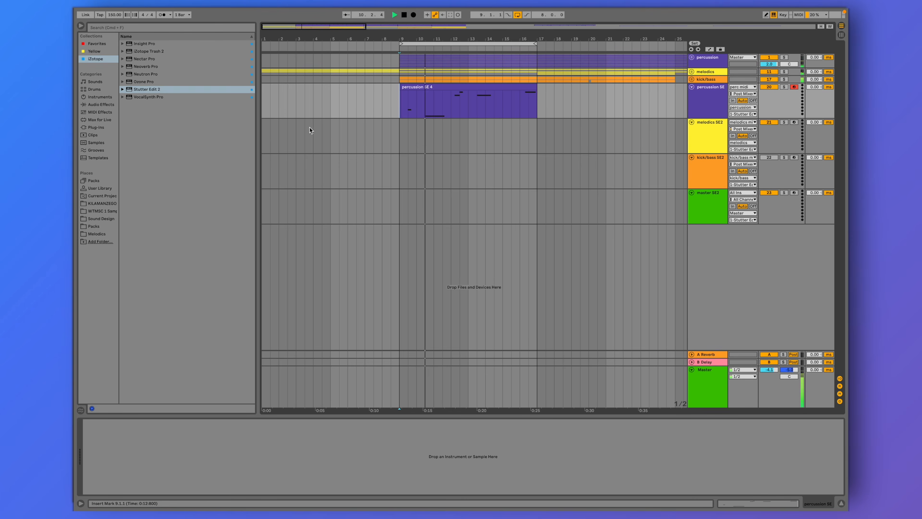
- Open the Stutter Edit 2 instance on the melodics group and move its window clear of the tracks
left_click(401, 73)
left_click(123, 423)
left_click_drag(295, 196, 300, 229)
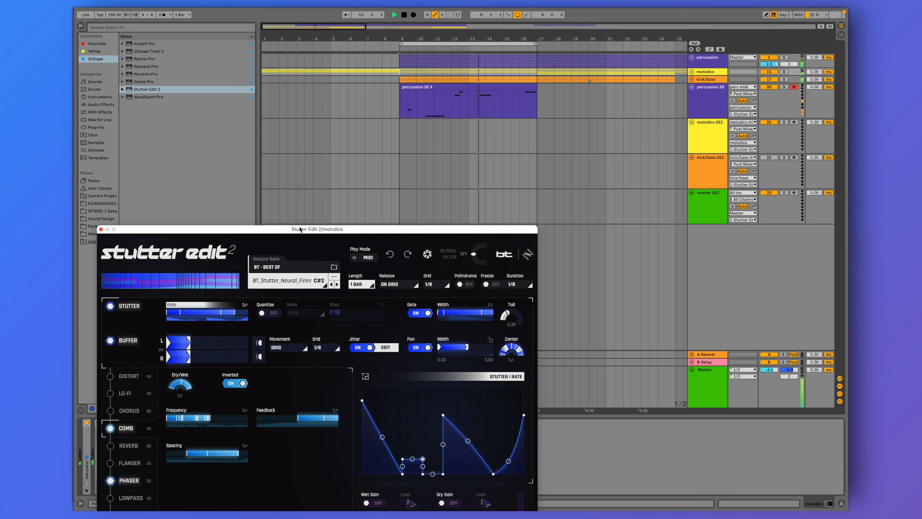
- Arm the melodics SE2 track, record gesture notes on it from bar 9 to 17, and close the plug-in window
left_click(398, 126)
left_click(794, 123)
key("F9")
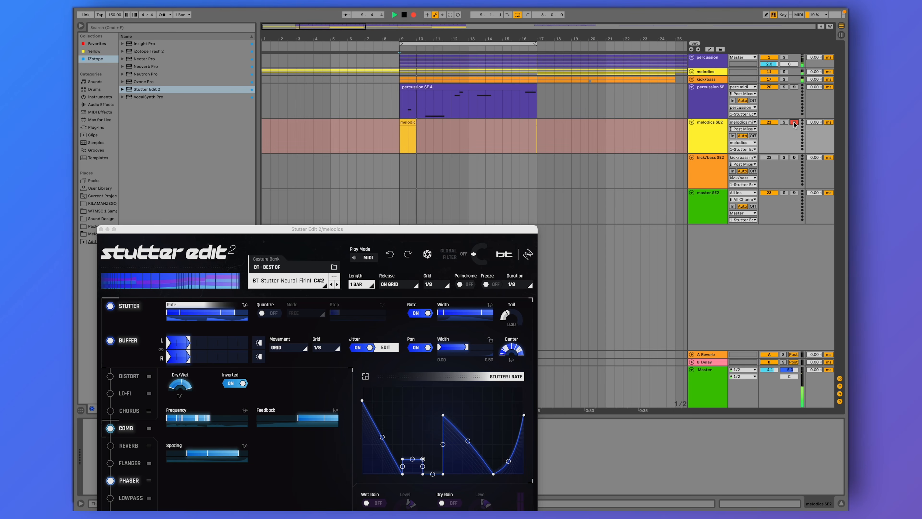
key("h")
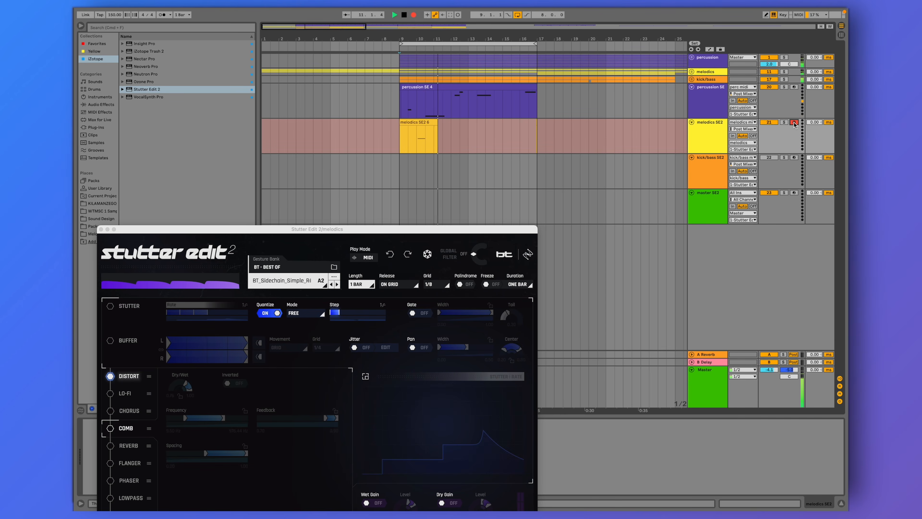
key("w")
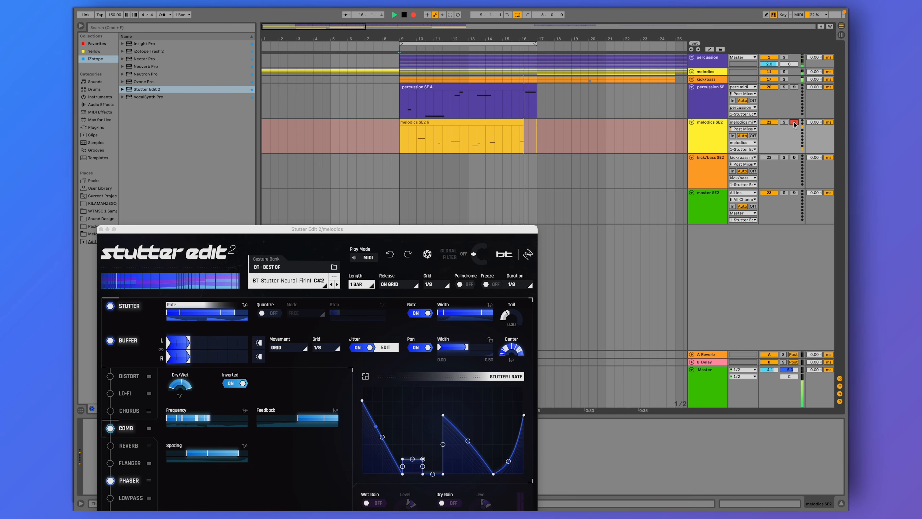
key("F9")
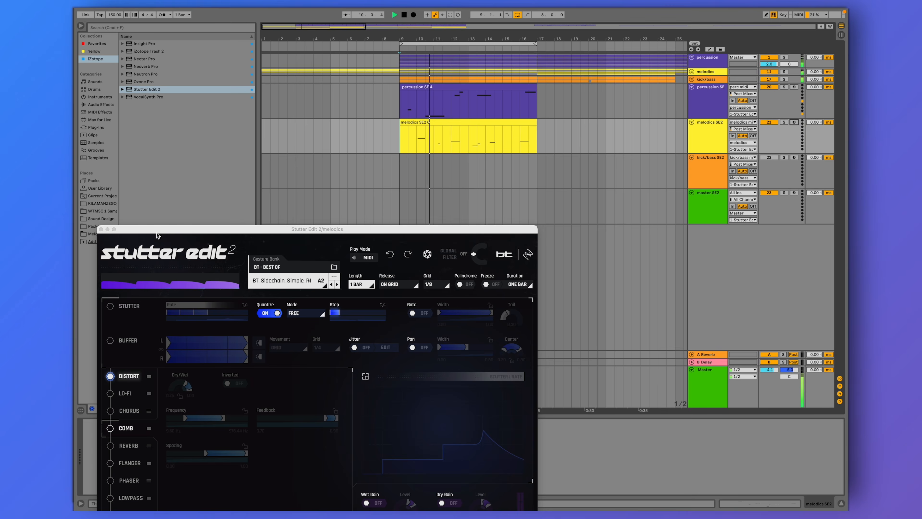
left_click(101, 229)
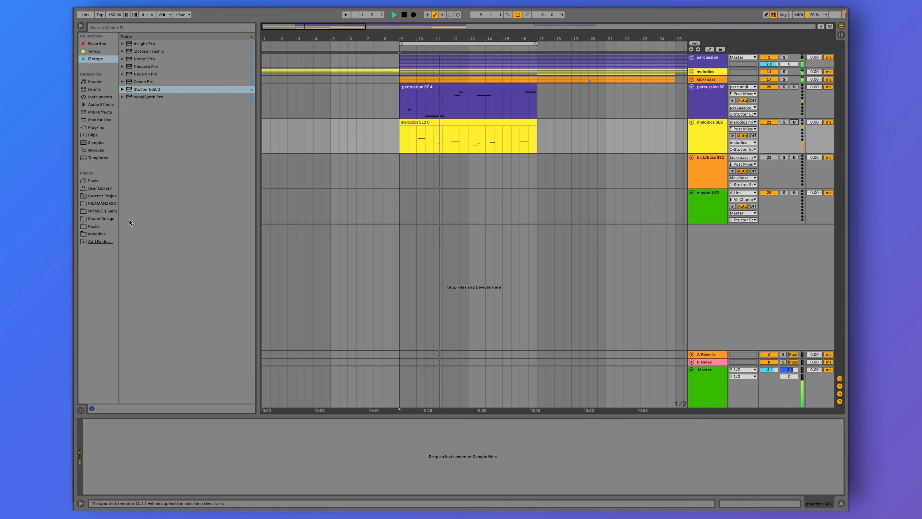
- Open the Stutter Edit 2 instance on the kick/bass group and move its window off the track headers
left_click(400, 80)
left_click(100, 423)
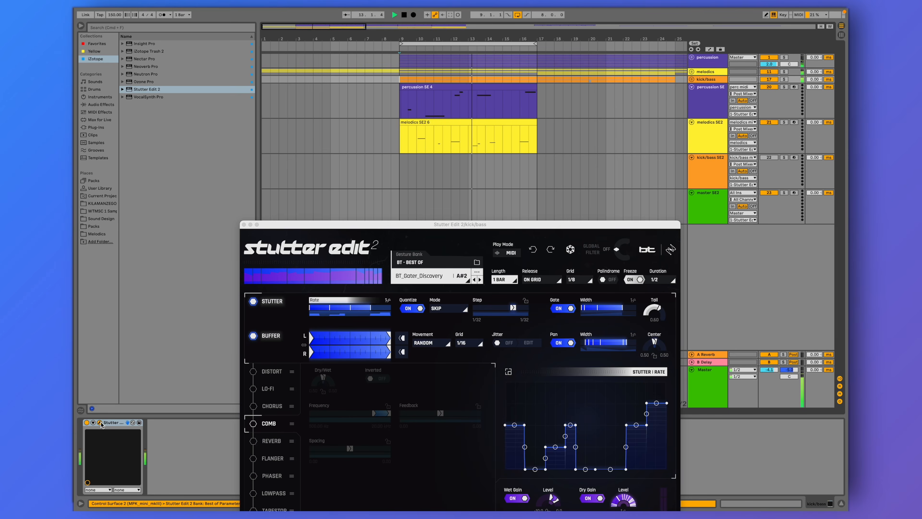
left_click_drag(383, 226, 231, 206)
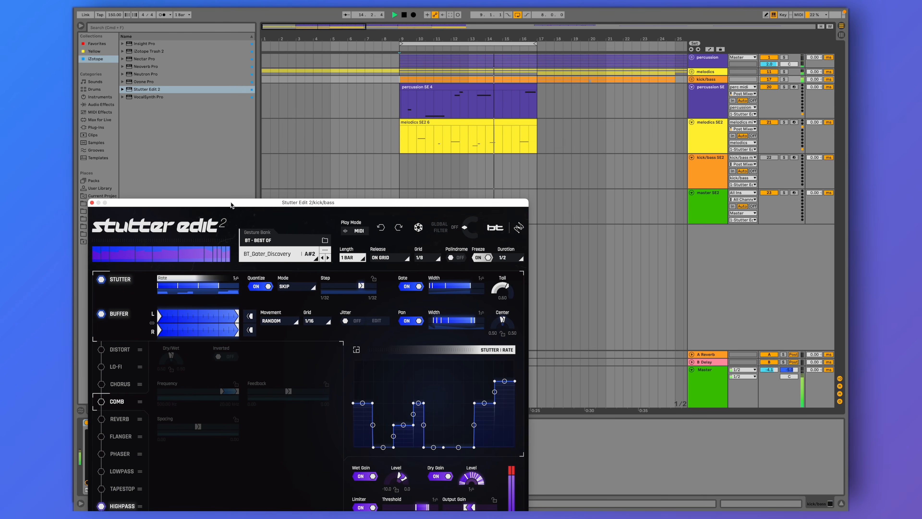
- Arm the kick/bass SE2 track, record gesture notes on it from bar 9 to 17, and close the plug-in window
left_click(700, 162)
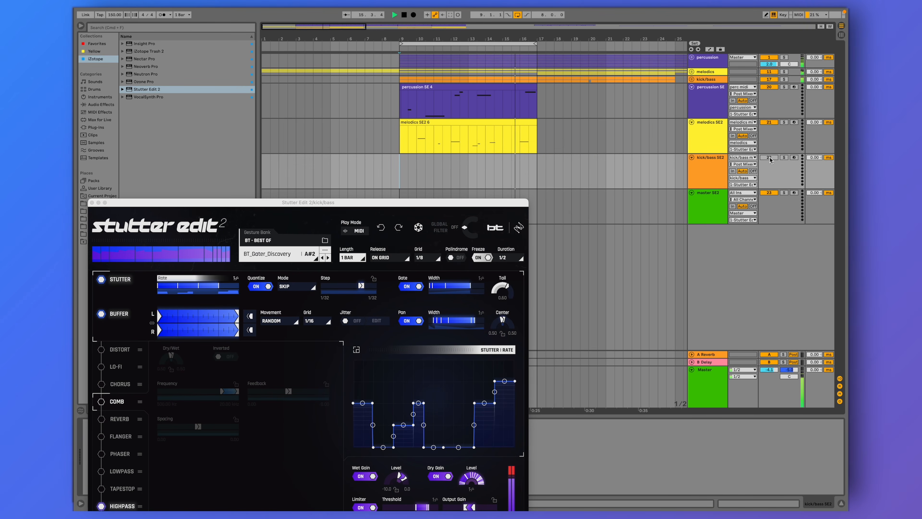
left_click(793, 157)
key("F9")
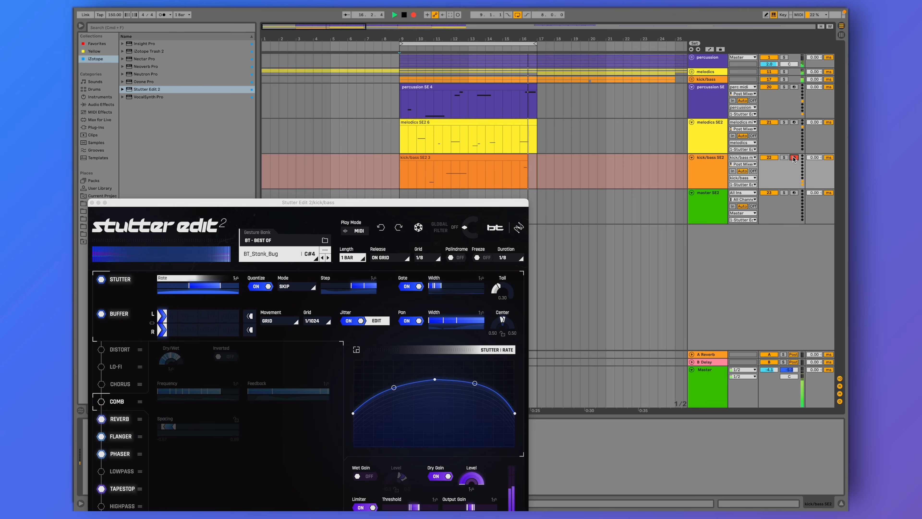
key("F9")
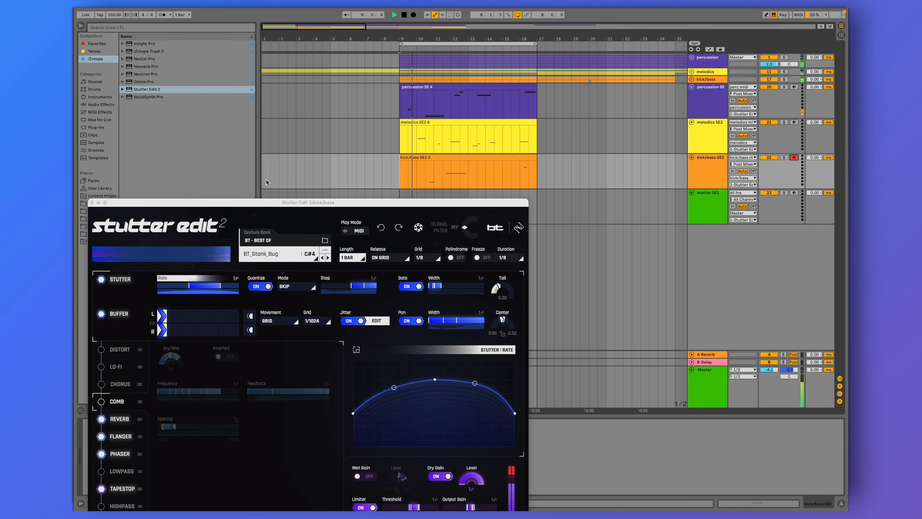
left_click(92, 202)
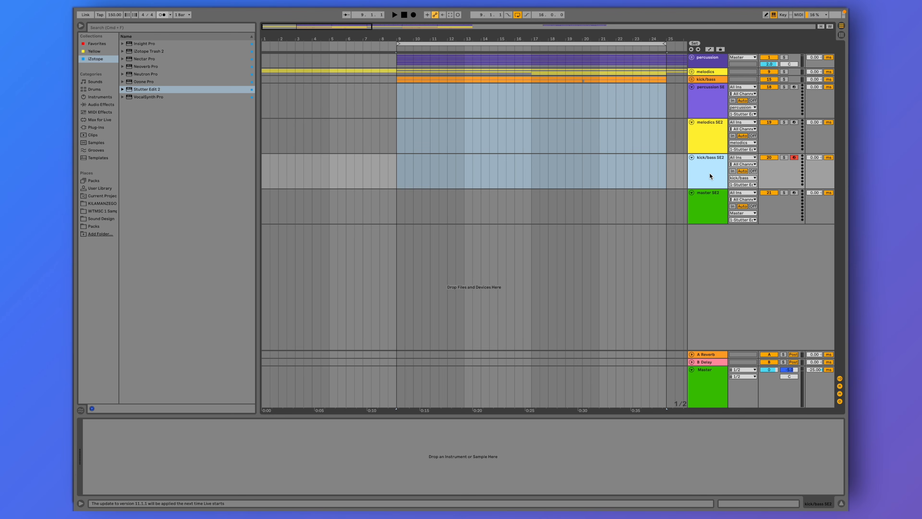
- Insert a MIDI track below kick/bass SE2, name it HQ control and color it dark red
key("super+shift+t")
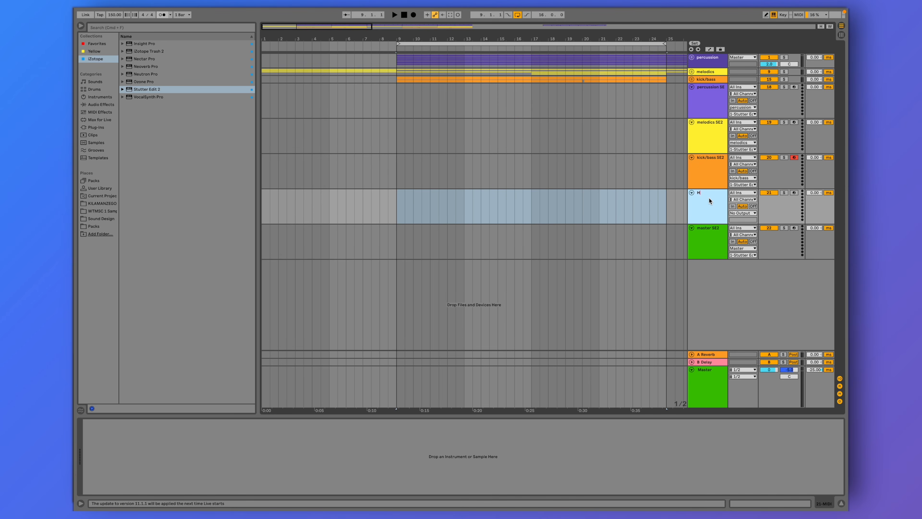
right_click(709, 200)
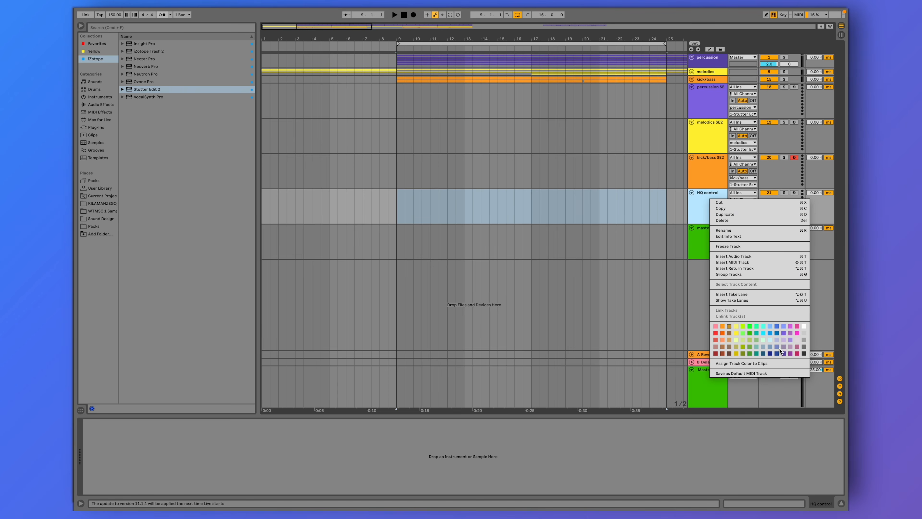
left_click(715, 352)
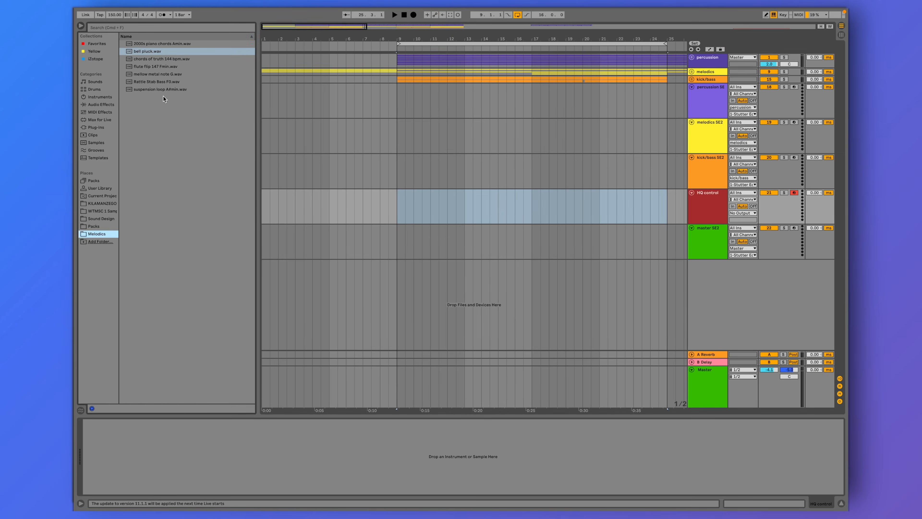
- Load bell pluck.wav as the instrument on HQ control and flute flip 147 Fmin.wav on kick/bass SE2
left_click_drag(147, 51, 264, 447)
left_click(794, 157)
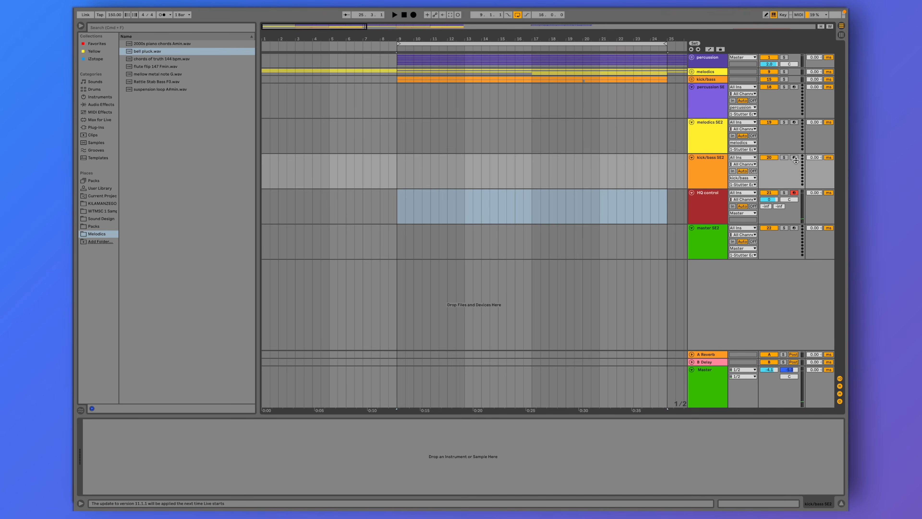
left_click_drag(156, 67, 204, 470)
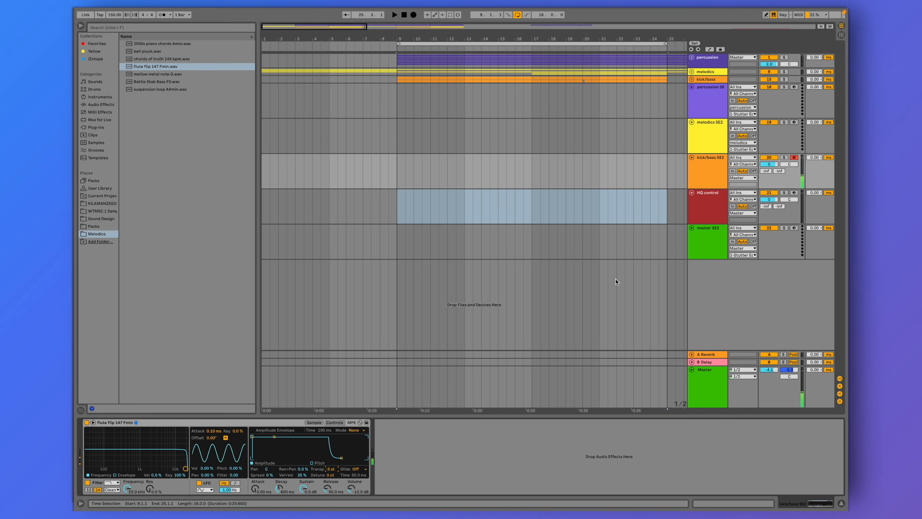
- Load mellow metal note G.wav on melodics SE2 and Rattle Stab Bass F0.wav on percussion SE, transposing the bass +7 st
left_click(754, 131)
left_click_drag(164, 74, 207, 436)
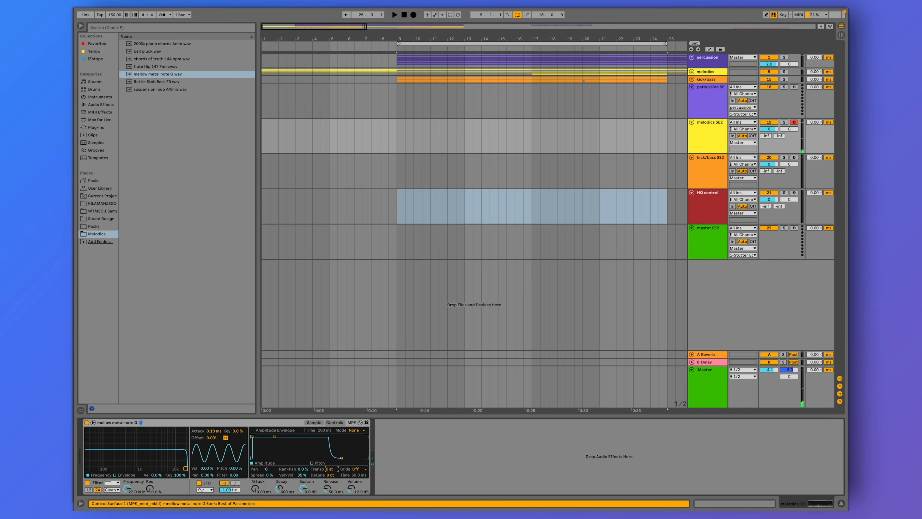
left_click(794, 87)
left_click_drag(157, 82, 218, 450)
left_click_drag(330, 470, 330, 464)
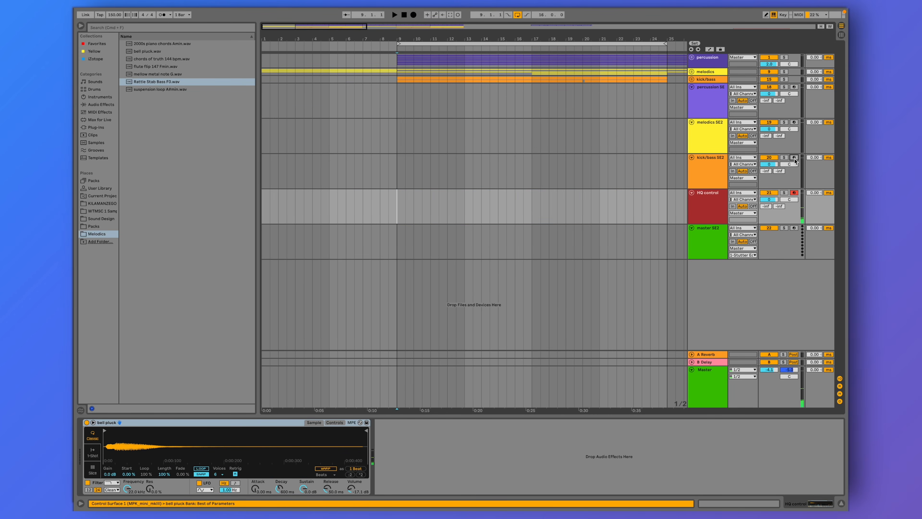
- Arm the kick/bass SE2, melodics SE2 and percussion SE tracks in turn to audition each loaded sample
left_click(794, 158)
left_click(794, 123)
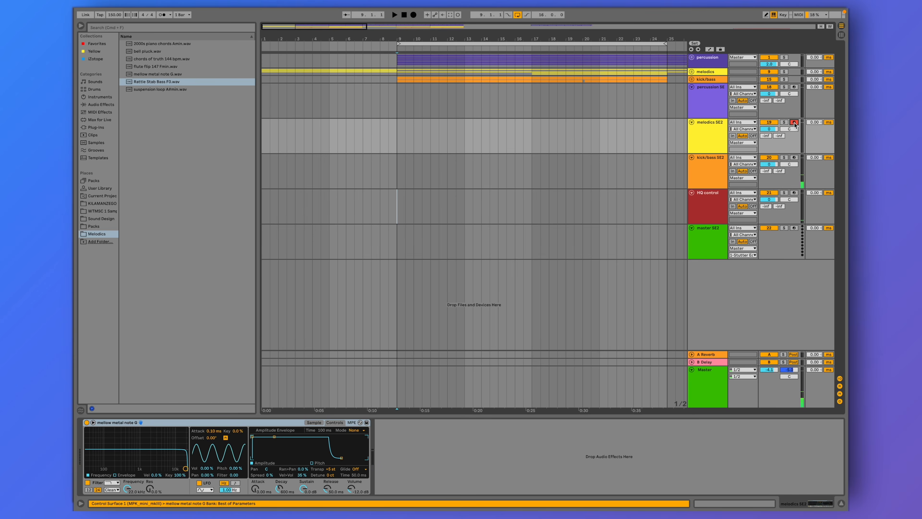
left_click(794, 87)
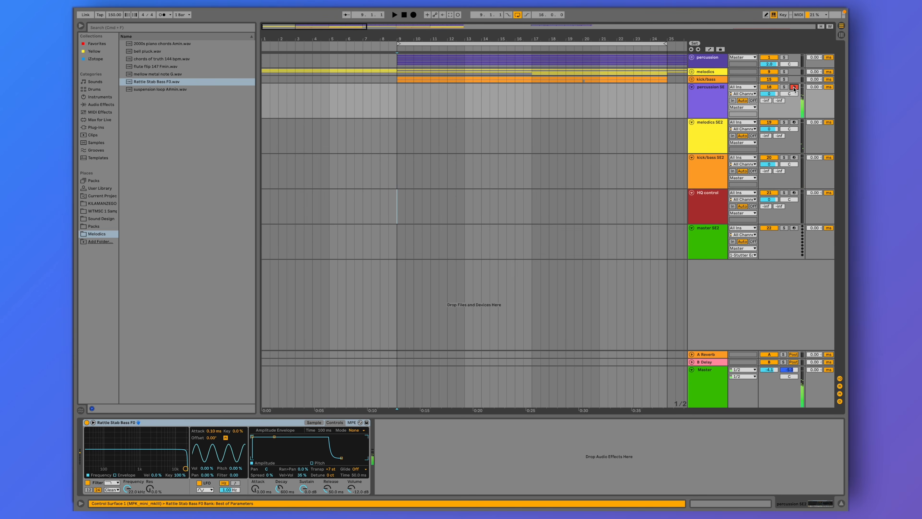
- Arm the HQ control track and play notes on its bell pluck instrument
left_click(702, 215)
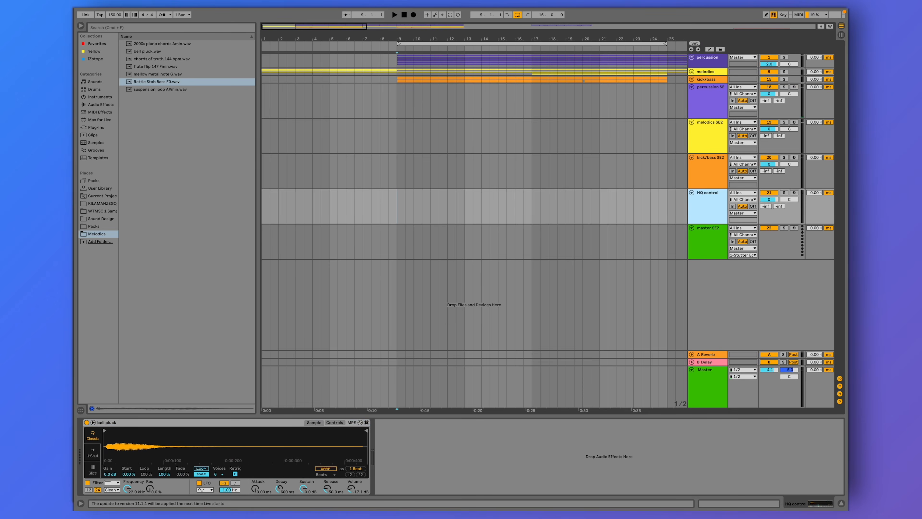
left_click(794, 193)
key("a")
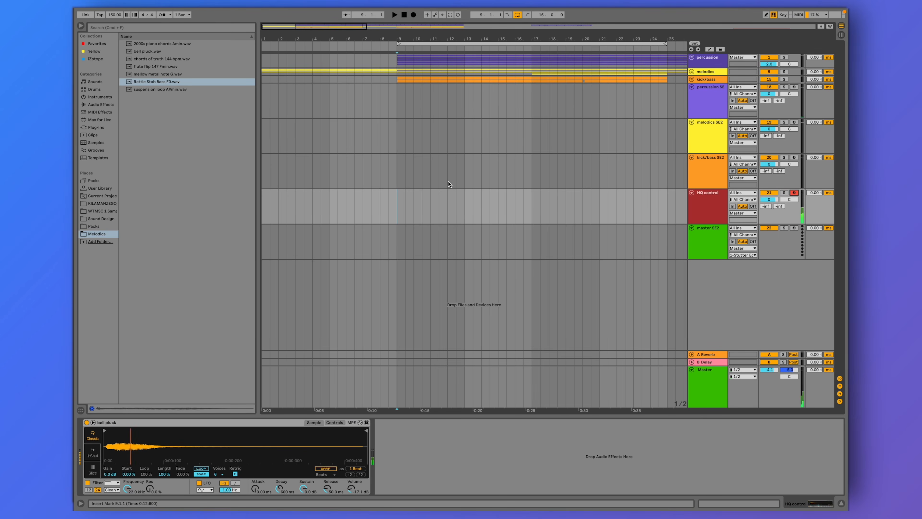
key("a")
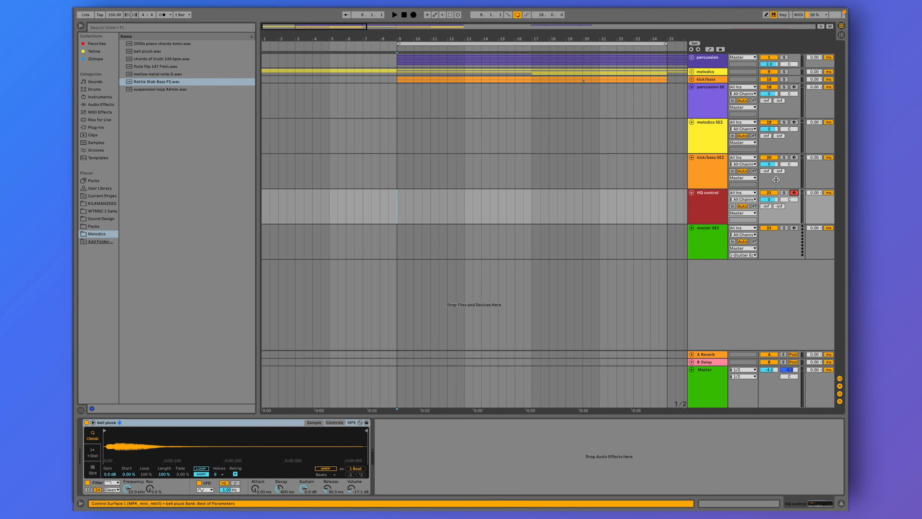
- Set the MIDI input of the kick/bass SE2, melodics SE2 and percussion SE tracks to HQ control
left_click(739, 157)
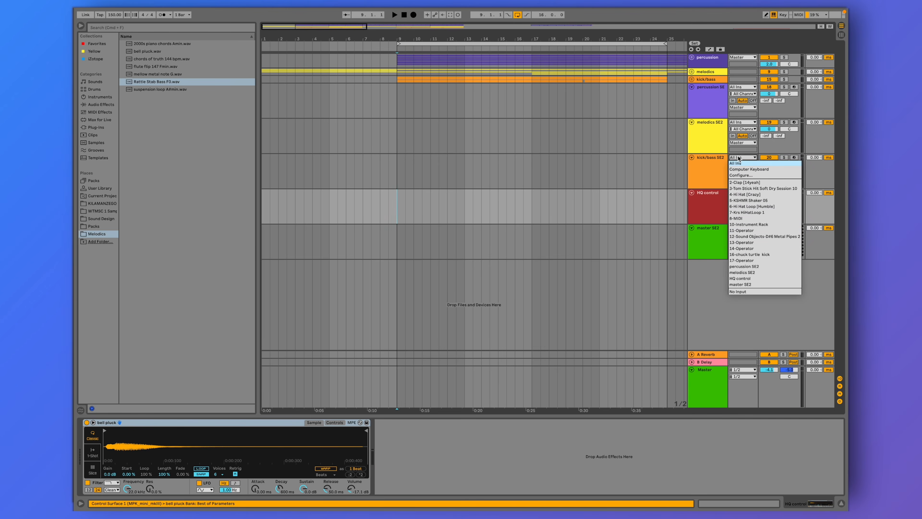
left_click(740, 278)
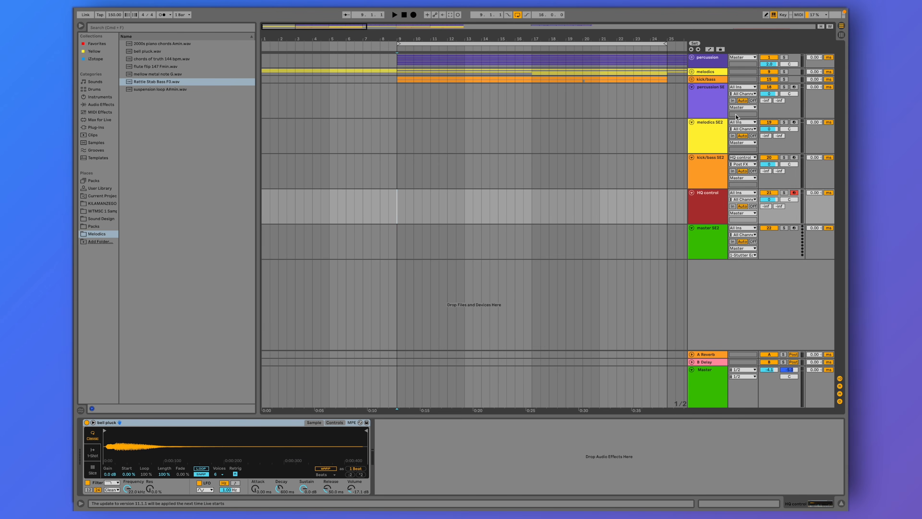
left_click(738, 122)
left_click(740, 243)
left_click(736, 87)
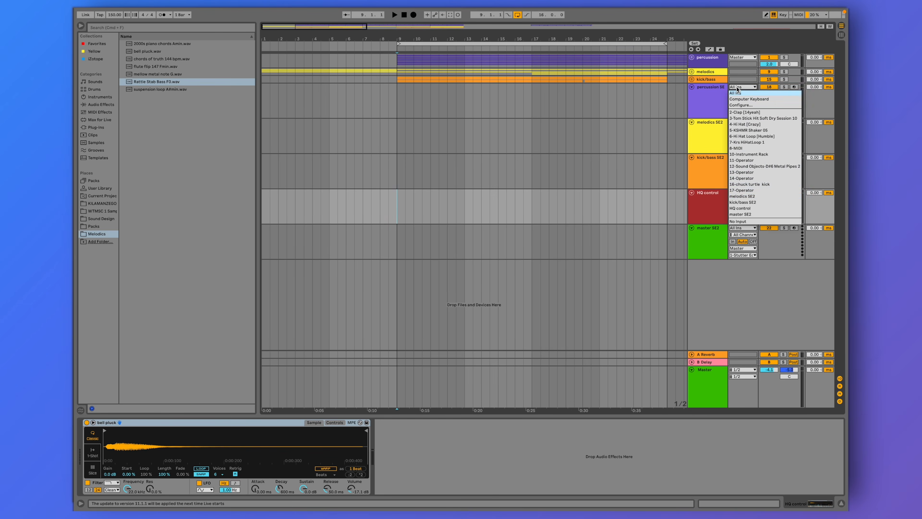
left_click(749, 208)
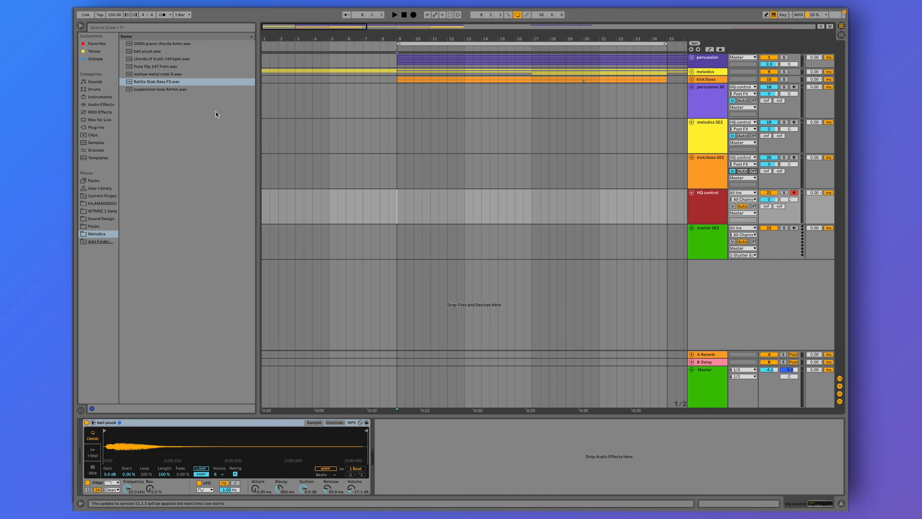
- Add the Pitch MIDI effect to the melodics SE2 track and transpose it +4 st
left_click(101, 112)
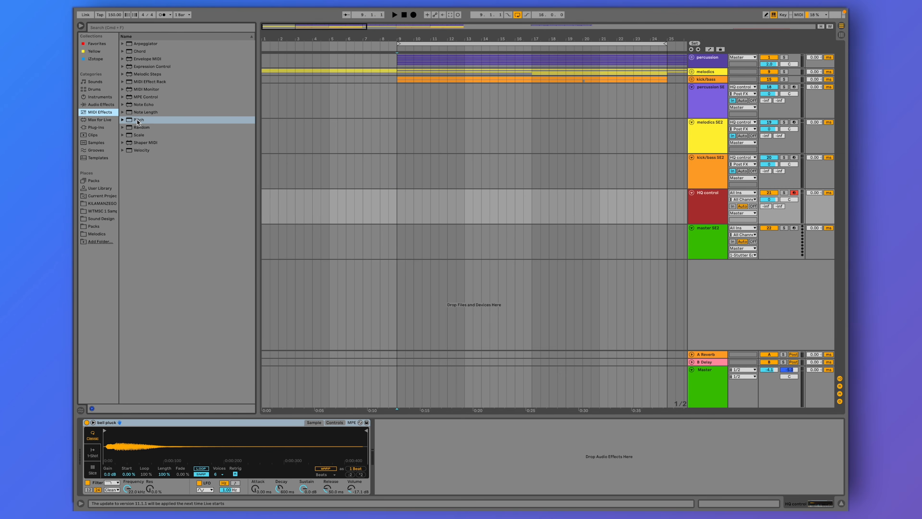
left_click_drag(138, 122, 351, 107)
left_click_drag(415, 139, 416, 140)
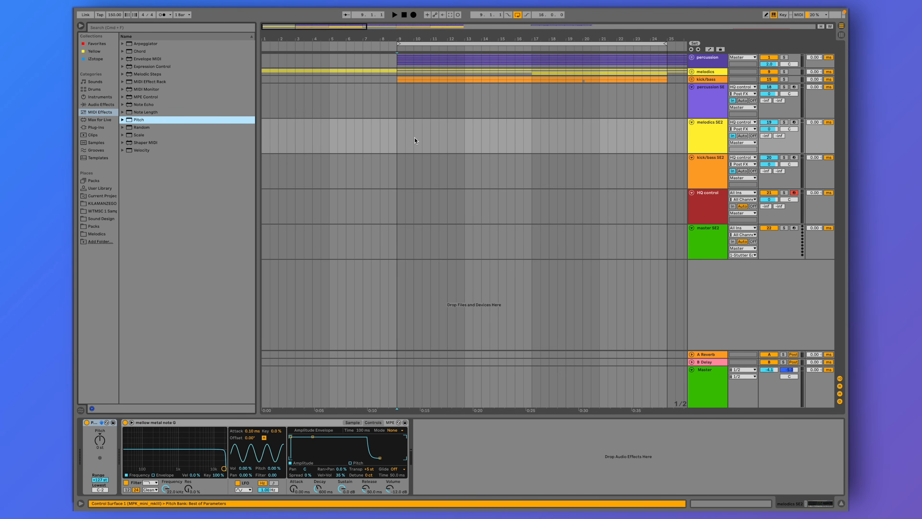
left_click(97, 443)
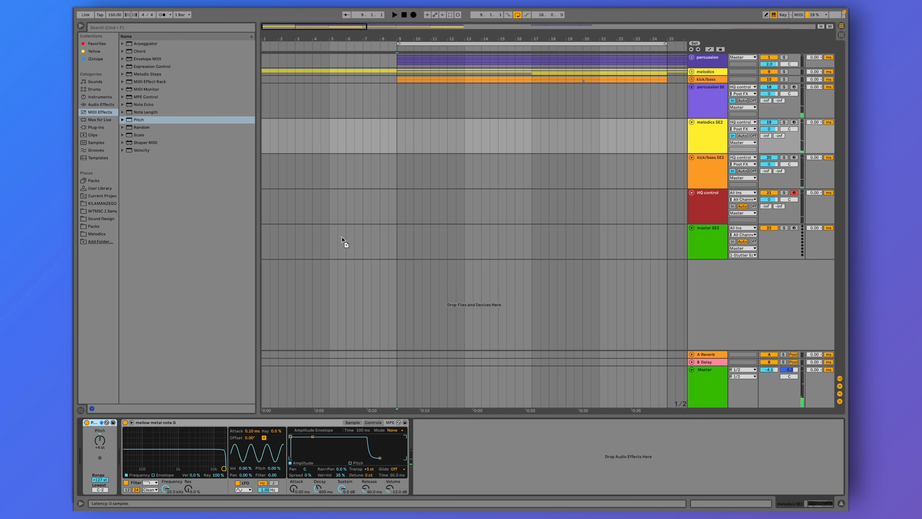
- Add Pitch MIDI effects to kick/bass SE2 and percussion SE, set to +7 st and +12 st respectively
left_click(478, 167)
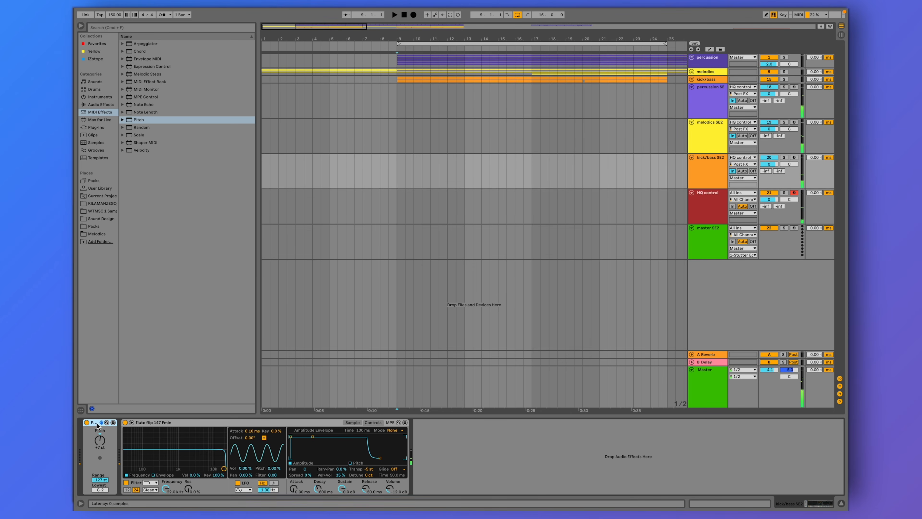
left_click(472, 102)
left_click_drag(104, 437, 103, 436)
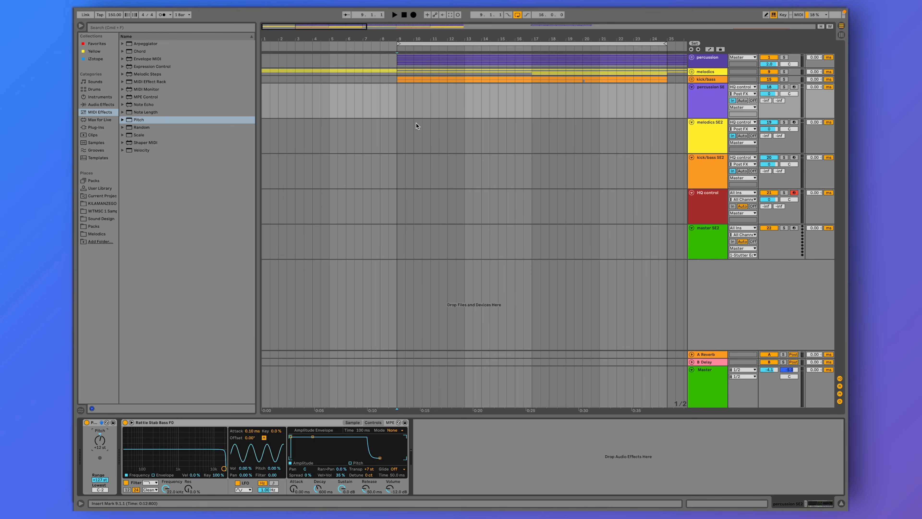
- Delete the Rattle Stab Bass F0 instrument from percussion SE and mellow metal note G from melodics SE2, keeping their Pitch effects
left_click(158, 423)
key("Delete")
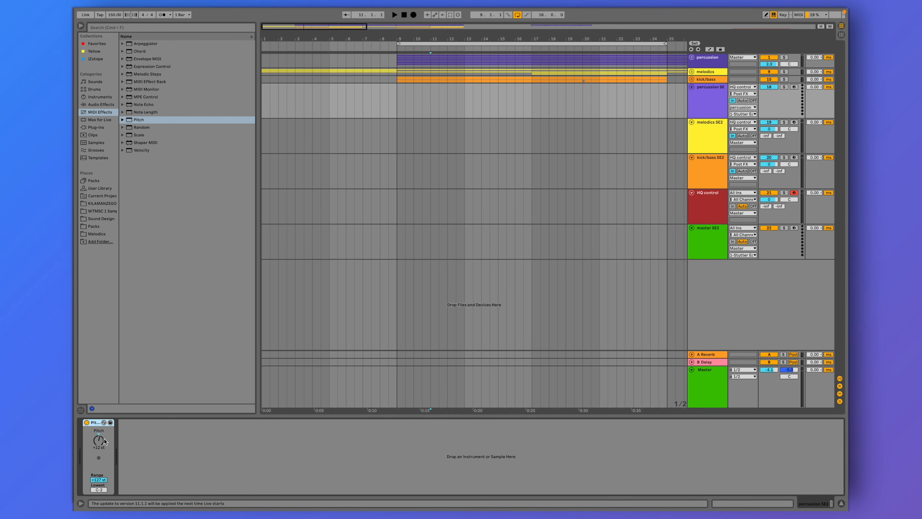
left_click(455, 134)
left_click(147, 424)
key("Delete")
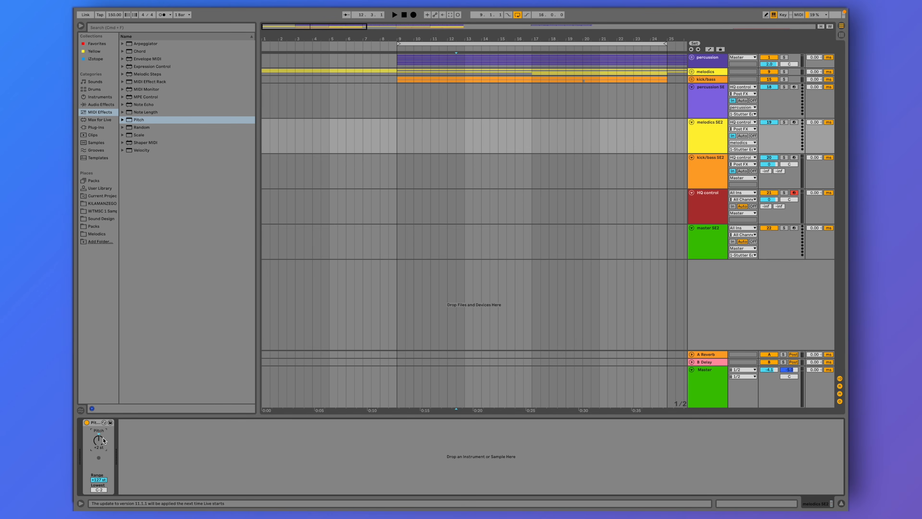
- Delete the flute flip 147 Fmin instrument from kick/bass SE2 and lower the transposition of its Pitch effect
left_click(413, 168)
left_click(192, 422)
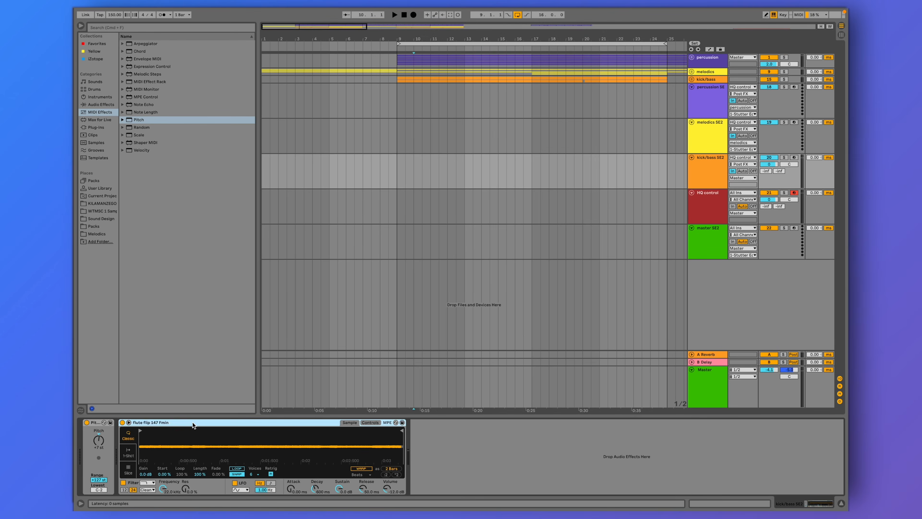
key("Delete")
left_click_drag(99, 439, 98, 450)
- Record a MIDI performance on the HQ control track to drive the Stutter Edit 2 instances, and stop the transport
left_click(694, 203)
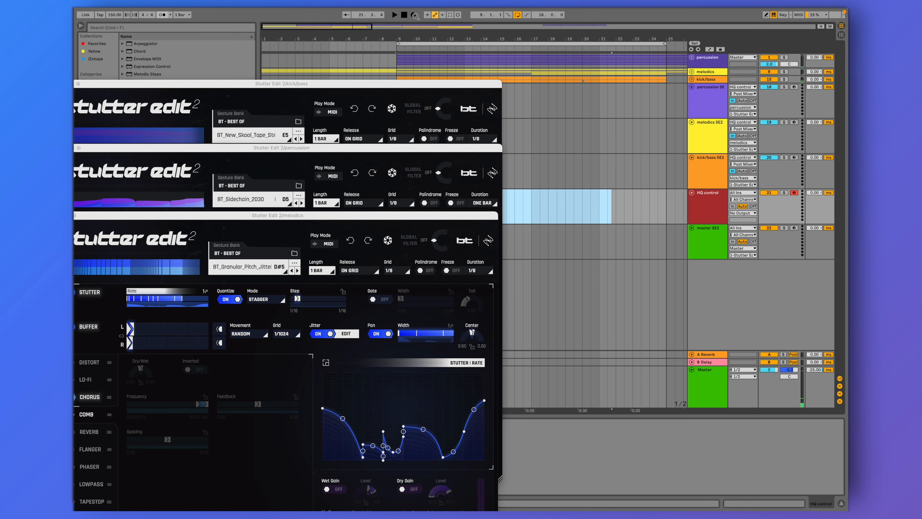
key("space")
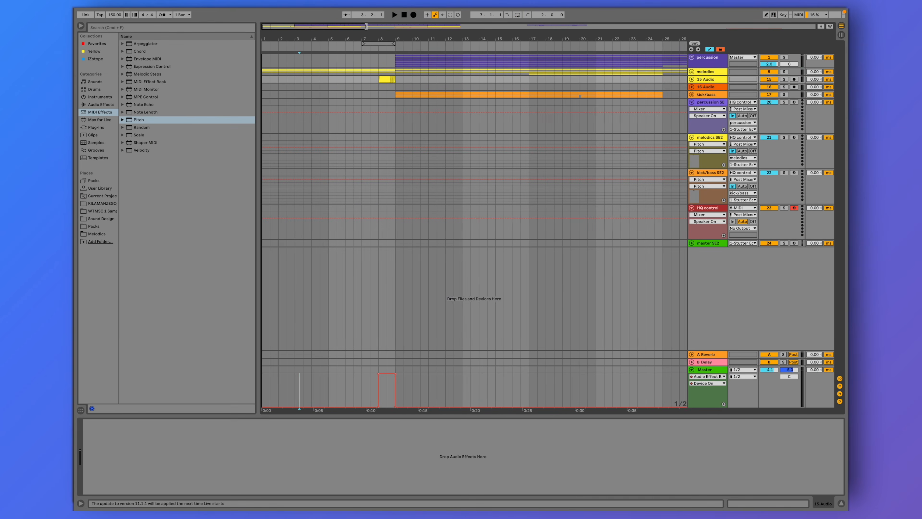
- Place the insert marker at bar 1 on the Master track and start arrangement recording
left_click(272, 380)
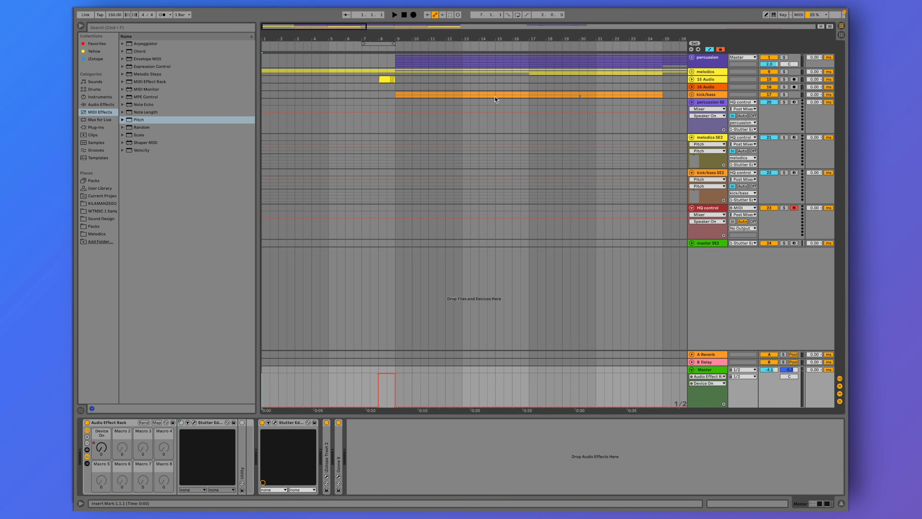
left_click(413, 15)
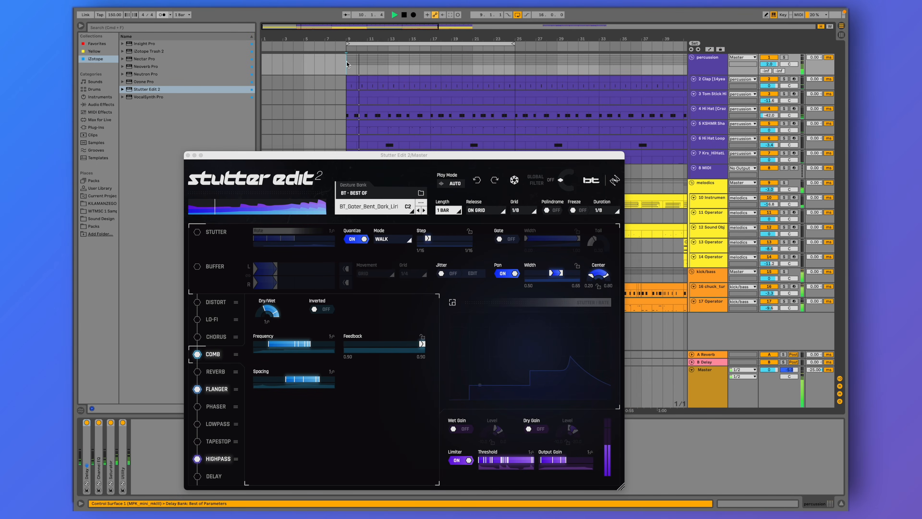
- Switch the Master's Stutter Edit 2 to the BT_Gater_Bender_V_Fi gesture during playback
left_click(418, 210)
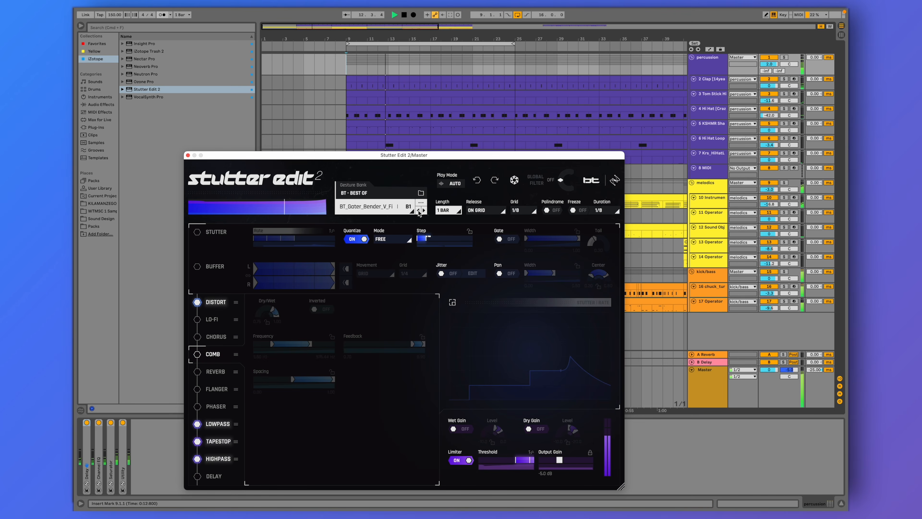